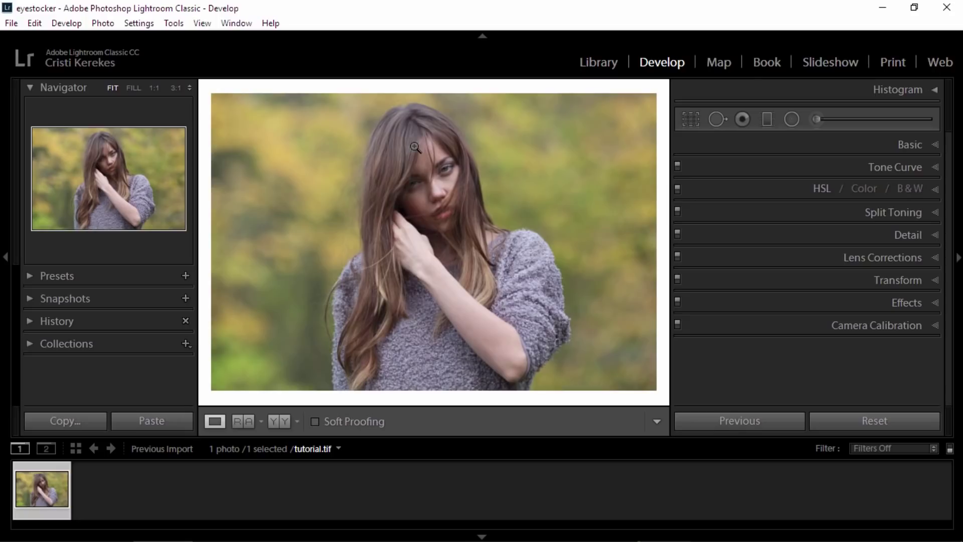
Expand the Tone Curve panel and hide the filmstrip and left panels with F6 and F7.
left_click(787, 166)
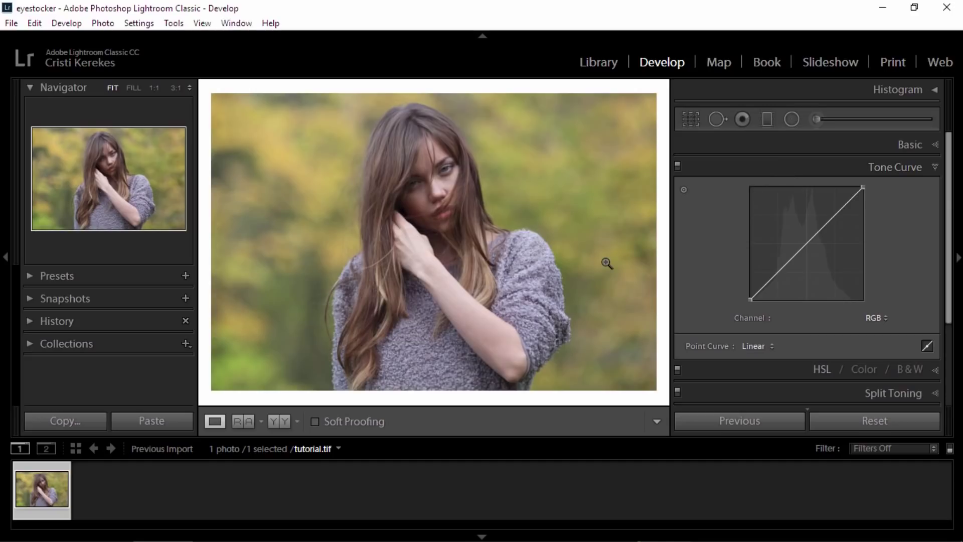
key("F6")
key("F7")
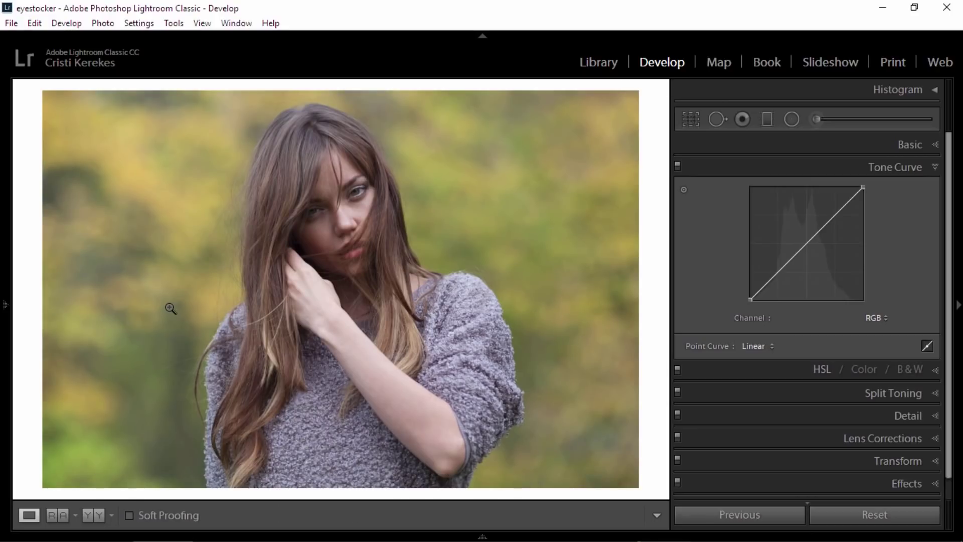
Check the curve Channel list, keeping RGB, and switch between region sliders and point curve.
left_click(873, 318)
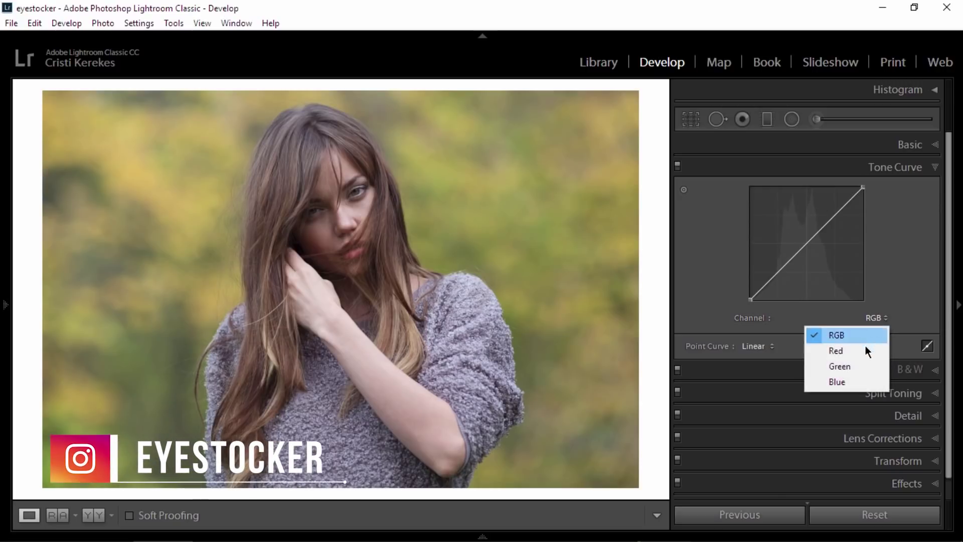
left_click(897, 266)
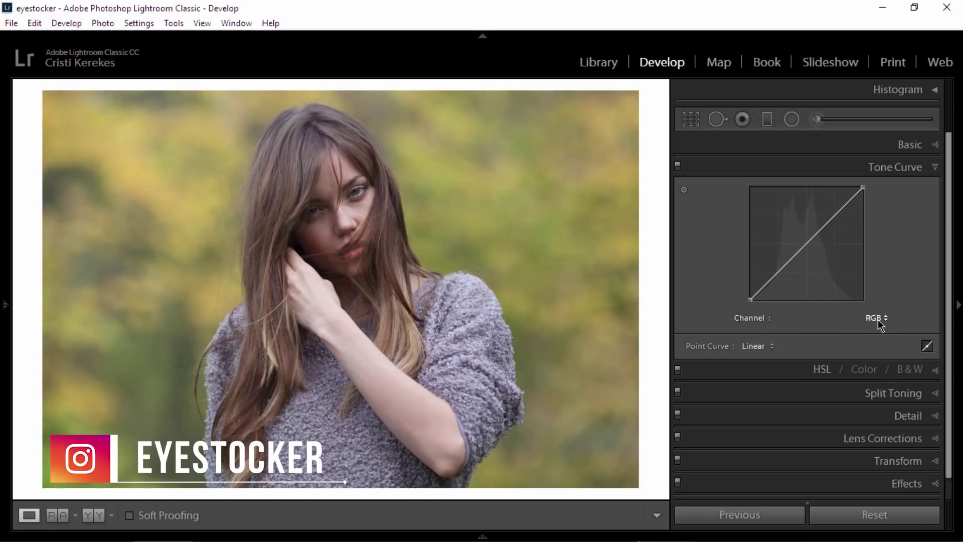
left_click(928, 347)
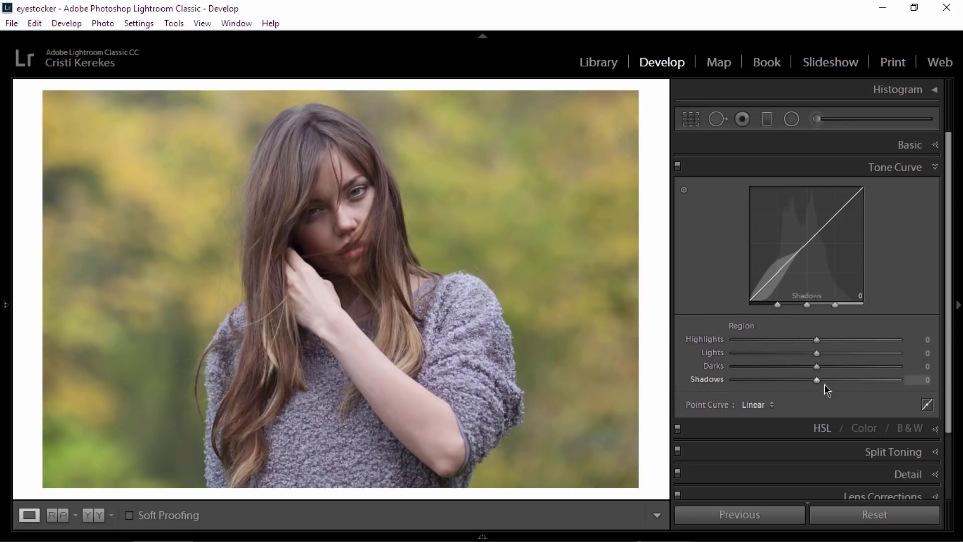
left_click(929, 410)
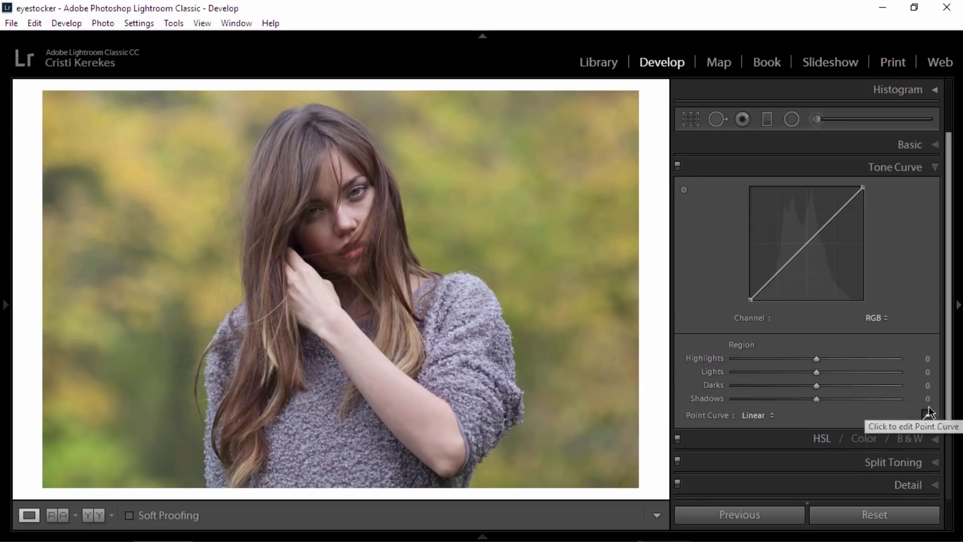
left_click(873, 318)
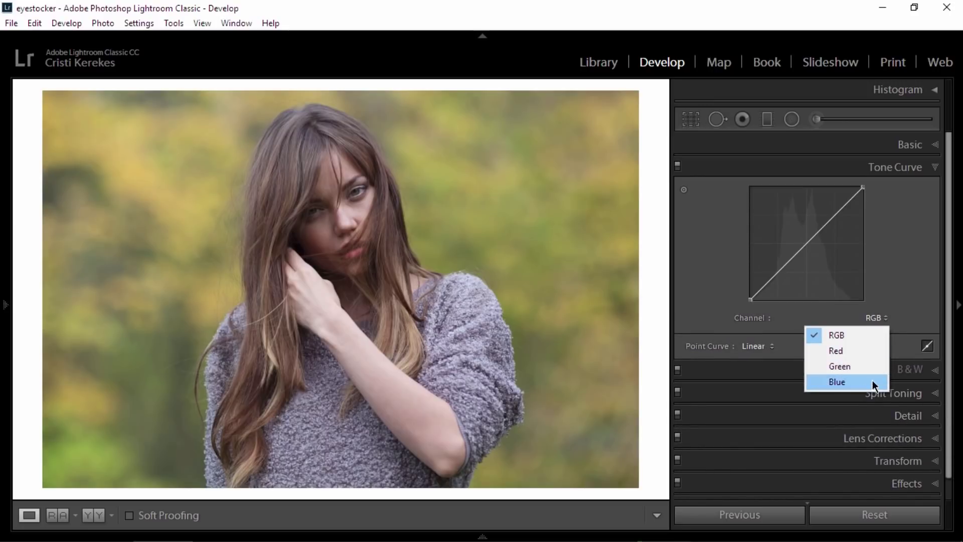
left_click(901, 249)
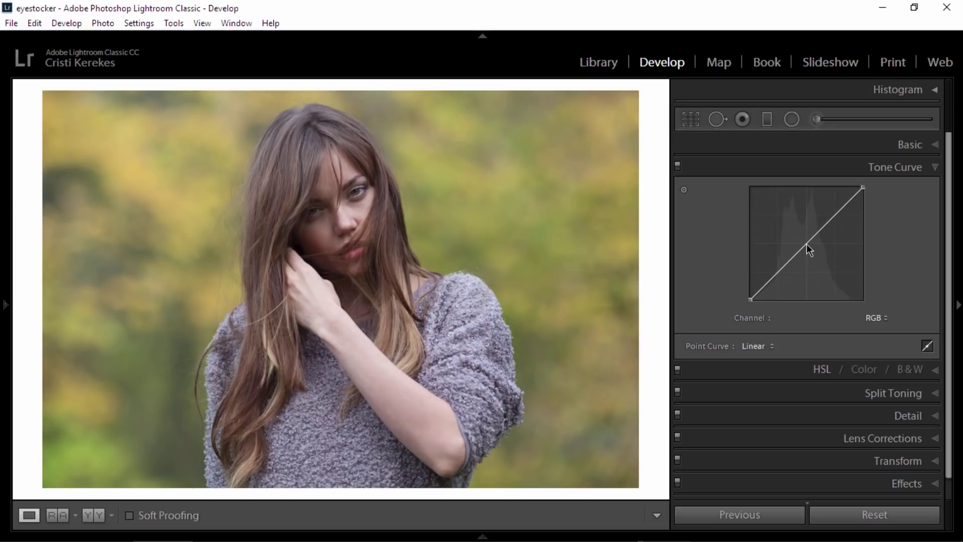
mouse_move(809, 248)
left_mouse_down()
mouse_move(809, 240)
mouse_move(812, 255)
left_mouse_up()
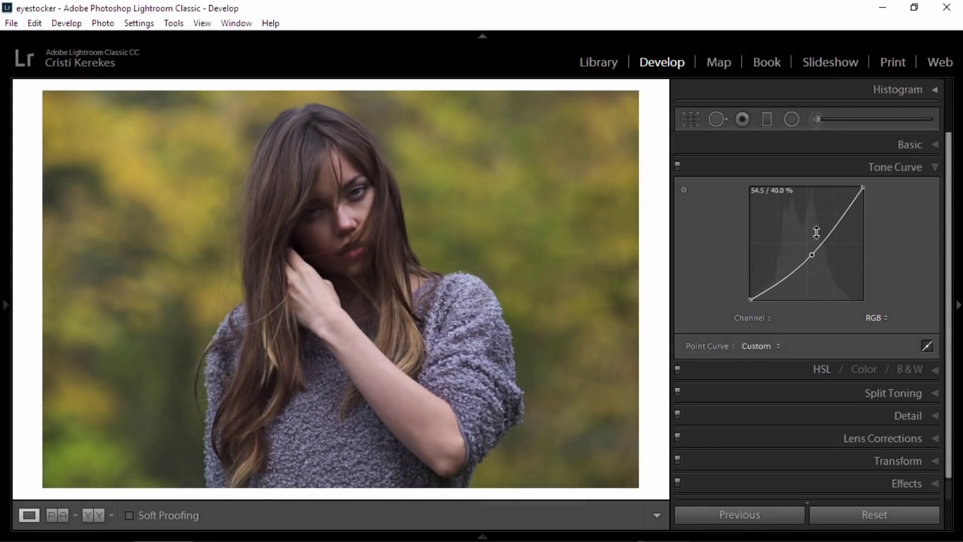
left_click_drag(811, 256, 795, 228)
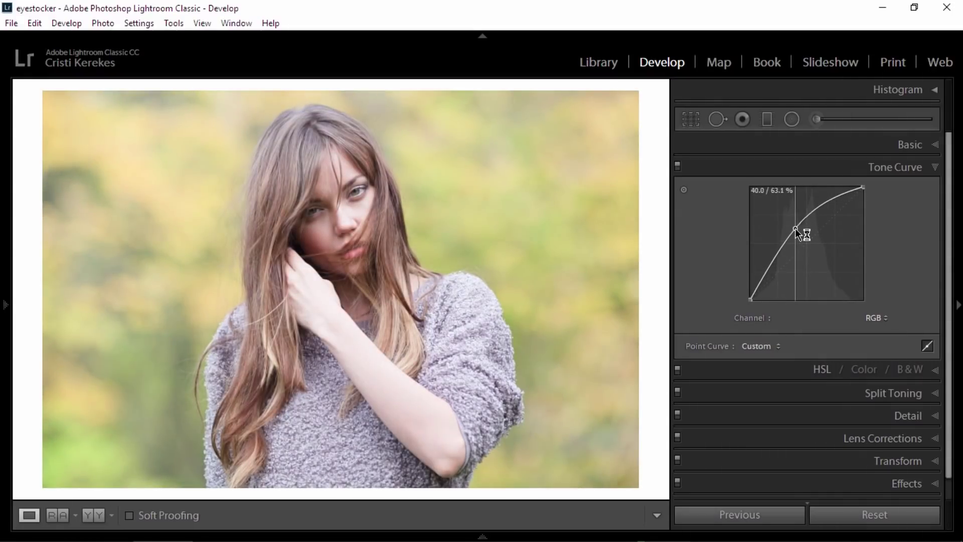
left_click_drag(796, 228, 809, 223)
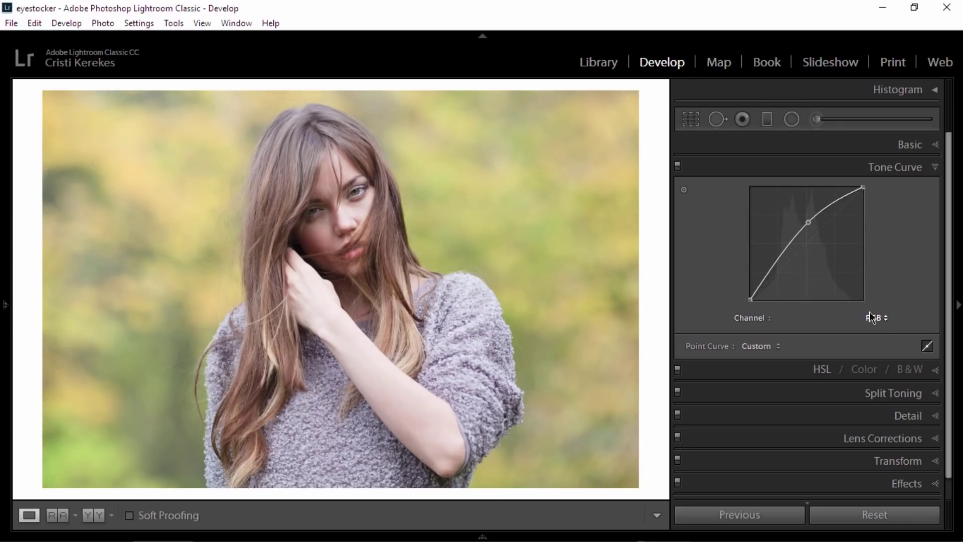
left_click_drag(810, 223, 809, 263)
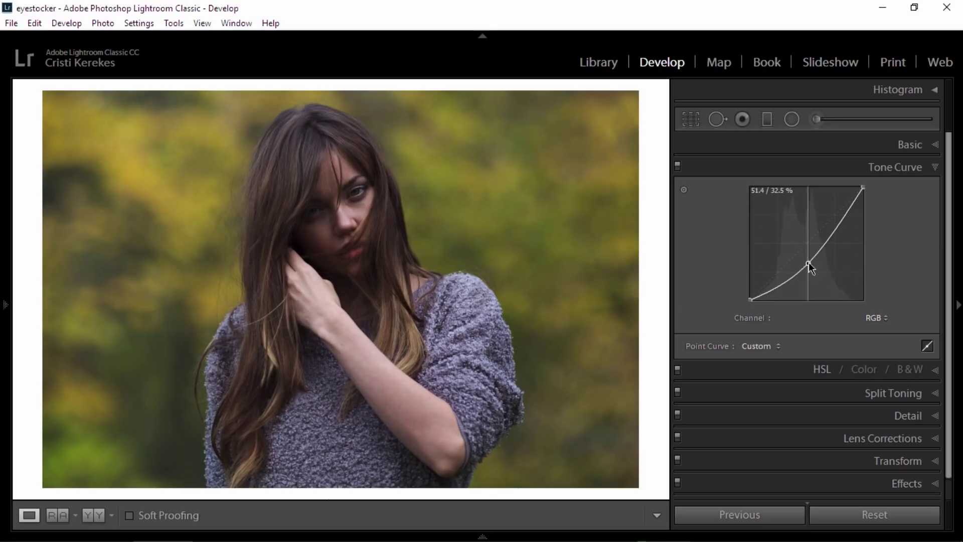
left_click_drag(810, 263, 809, 276)
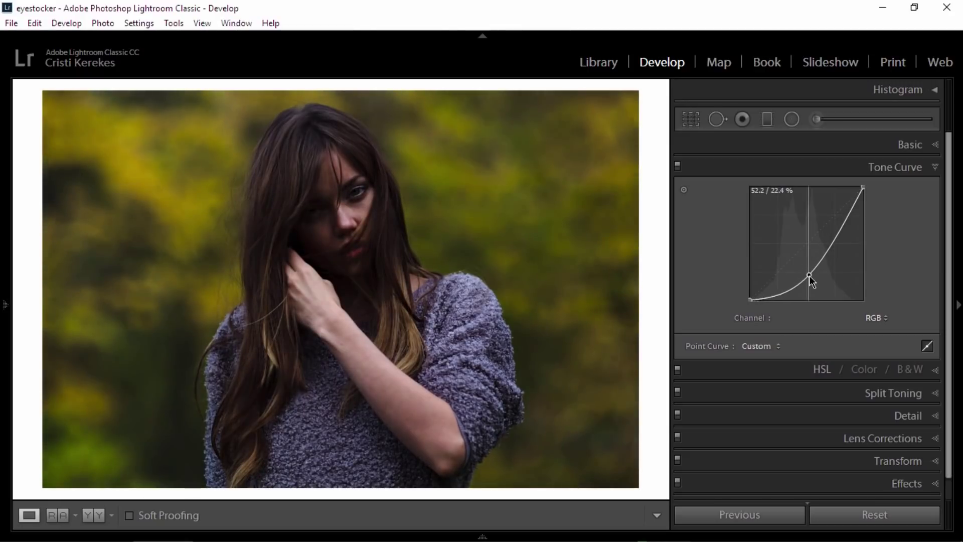
left_click_drag(809, 276, 806, 243)
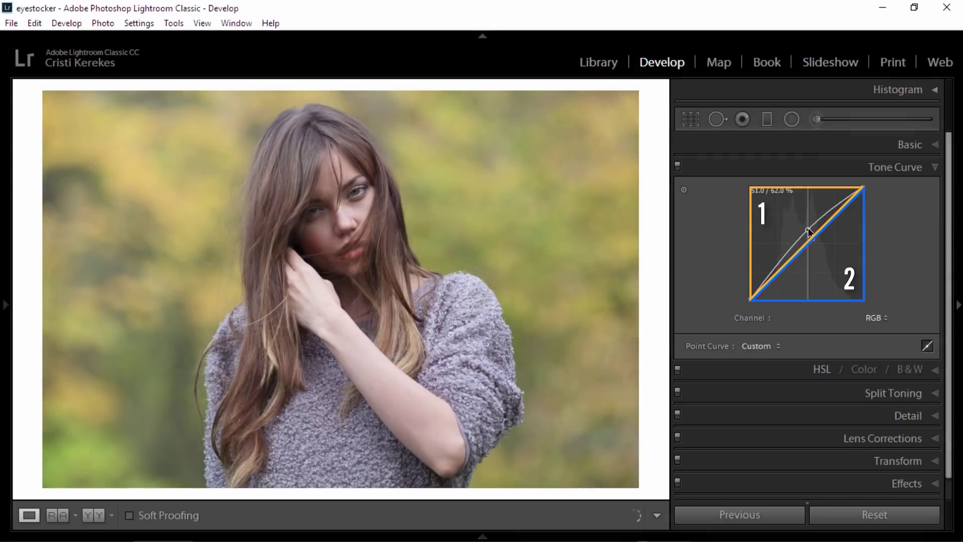
left_click_drag(809, 246, 809, 225)
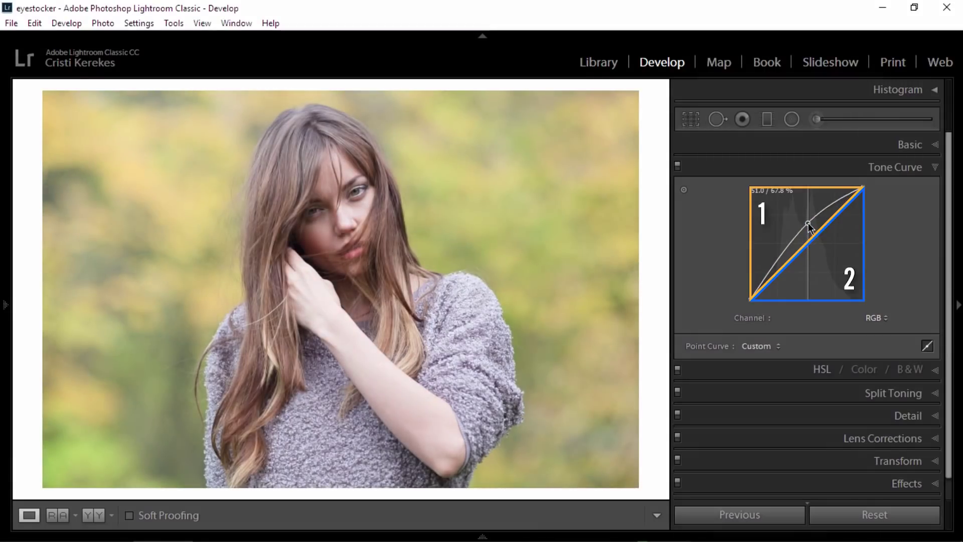
left_click_drag(809, 225, 810, 268)
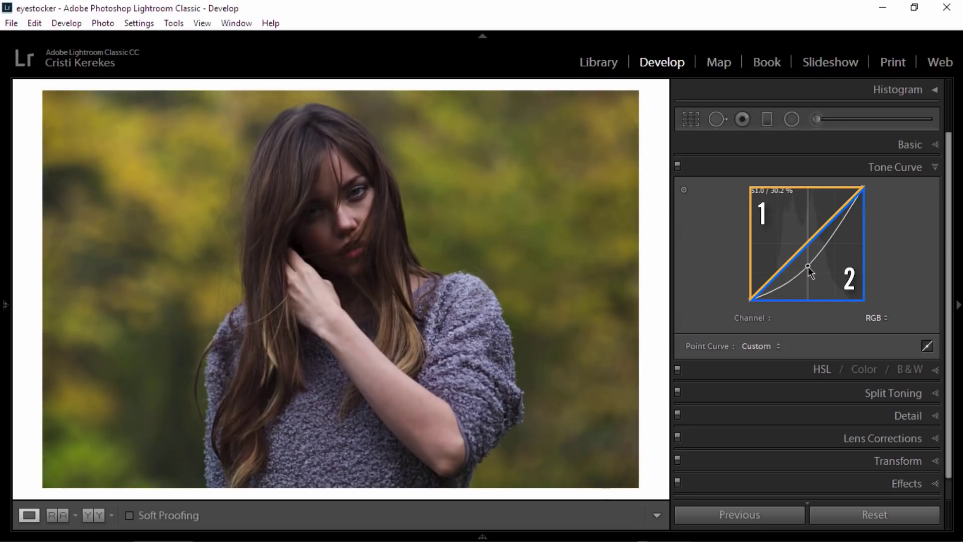
left_click_drag(809, 262, 808, 253)
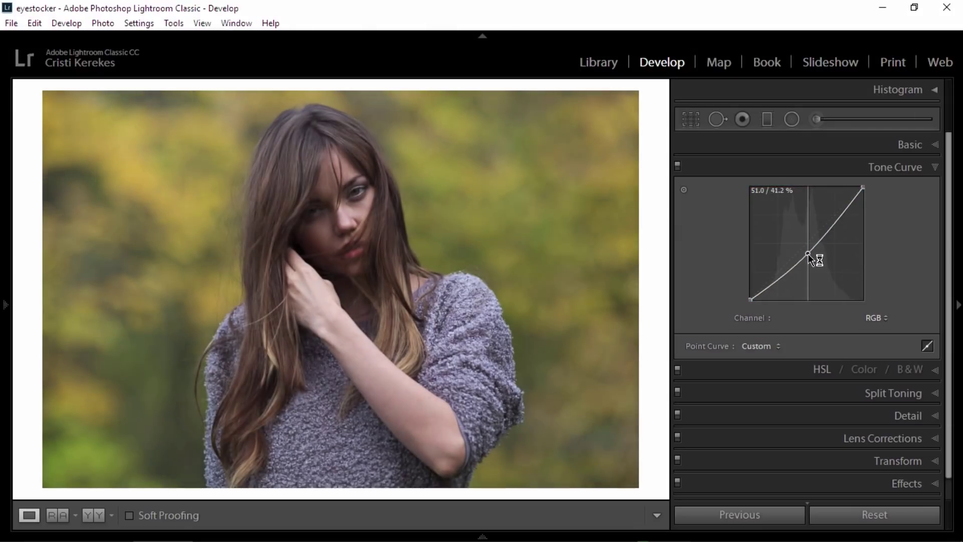
double_click(809, 254)
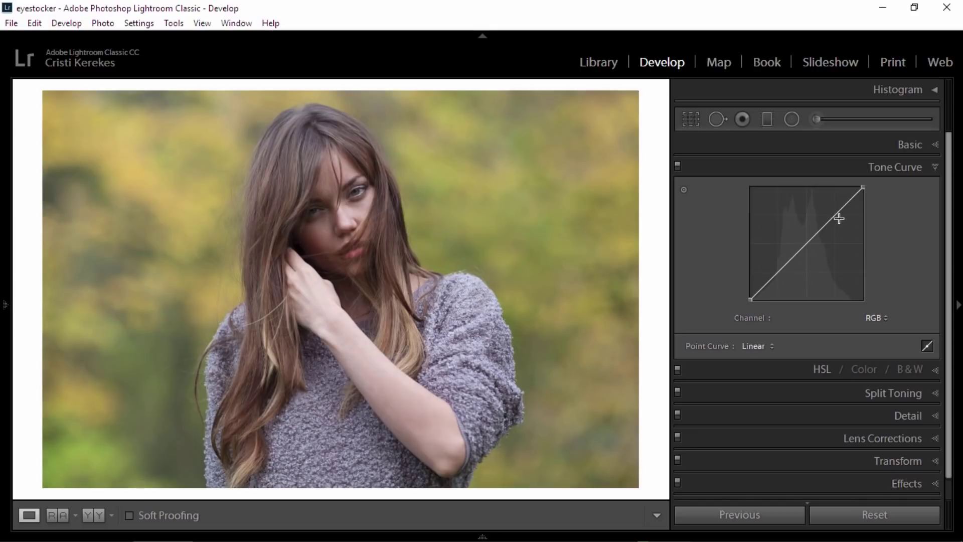
Undo two stray curve drags, then anchor points on the straight curve's upper part and midpoint.
left_click_drag(839, 219, 840, 220)
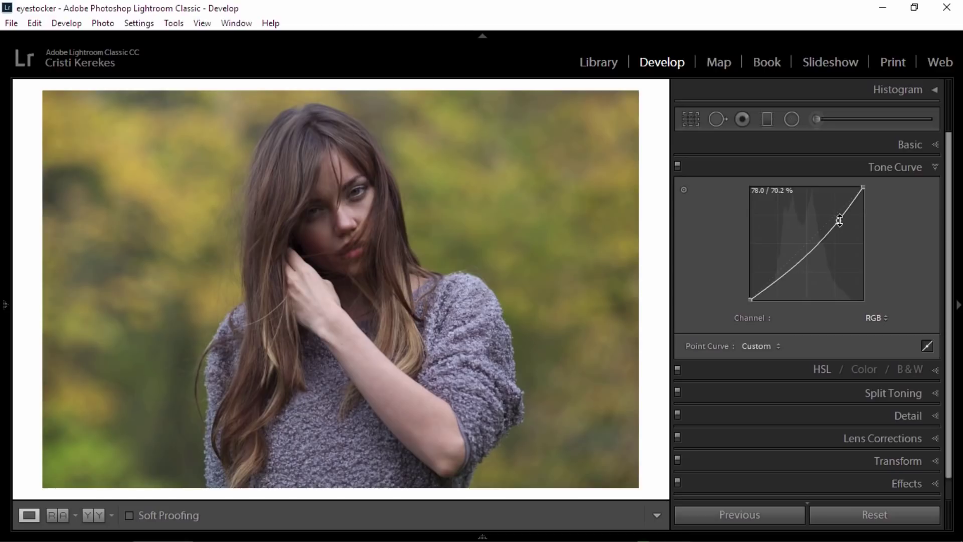
key("ctrl+z")
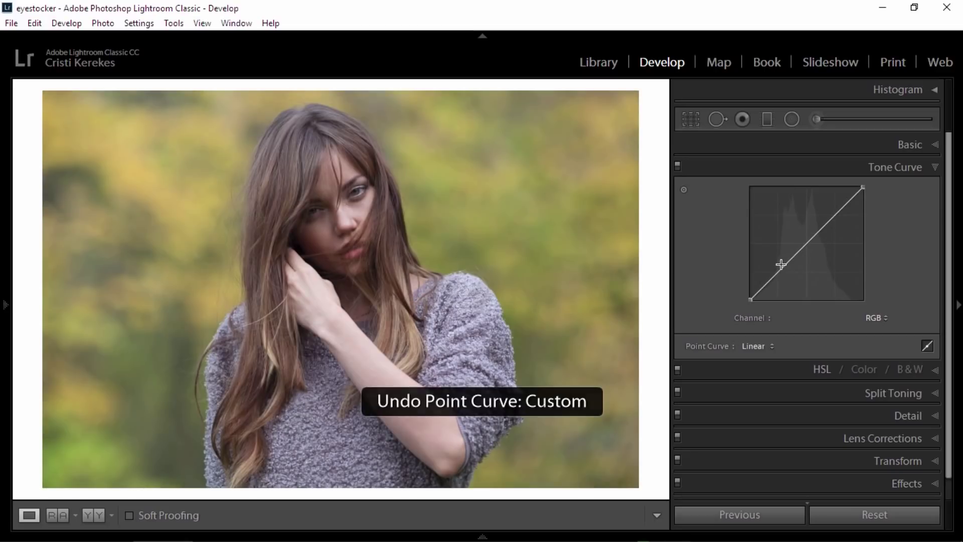
left_click_drag(780, 270, 781, 264)
key("ctrl+z")
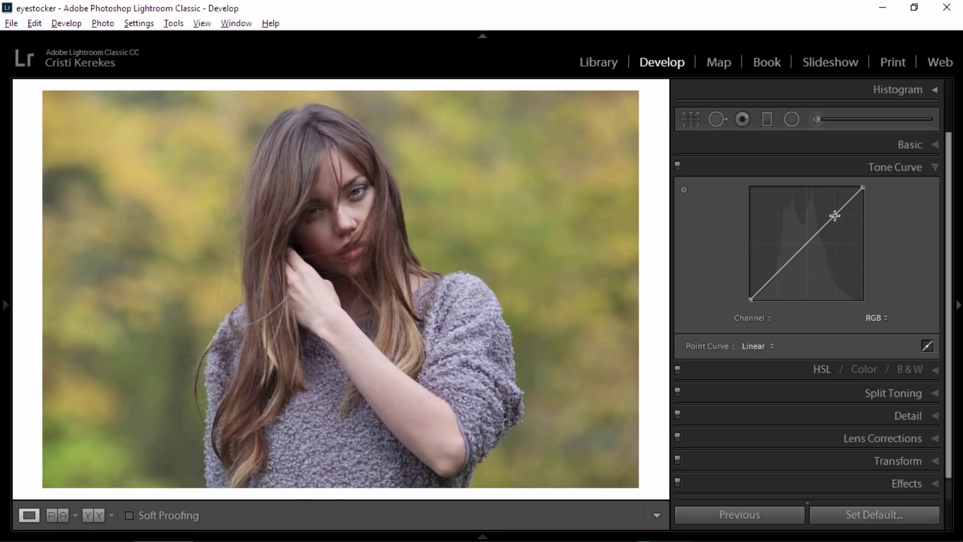
left_click(835, 215)
left_click(807, 243, "alt")
mouse_move(835, 217)
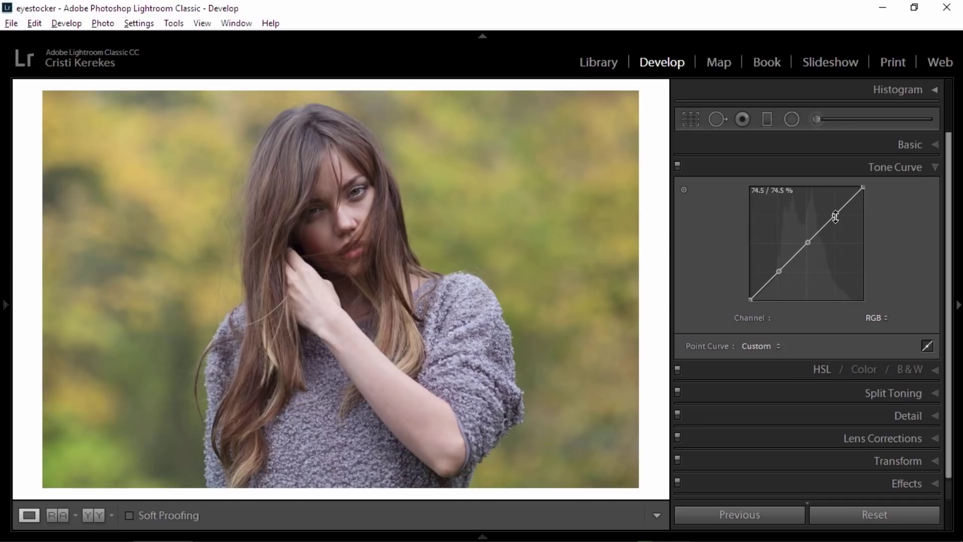
Raise the upper curve point to brighten highlights and pull the lower point down to deepen shadows.
key("alt")
left_click_drag(835, 217, 837, 202)
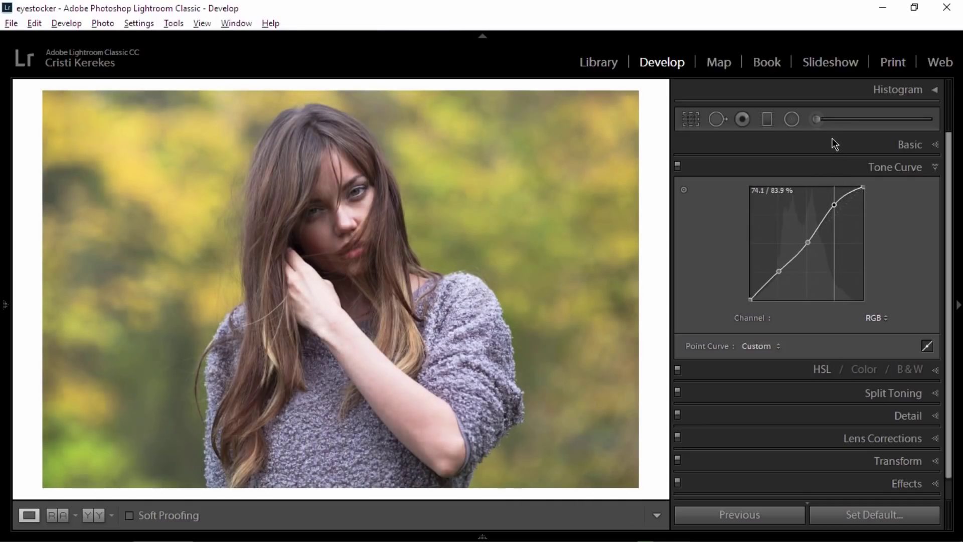
mouse_move(837, 203)
left_mouse_down()
mouse_move(836, 186)
mouse_move(835, 211)
mouse_move(830, 194)
left_mouse_up()
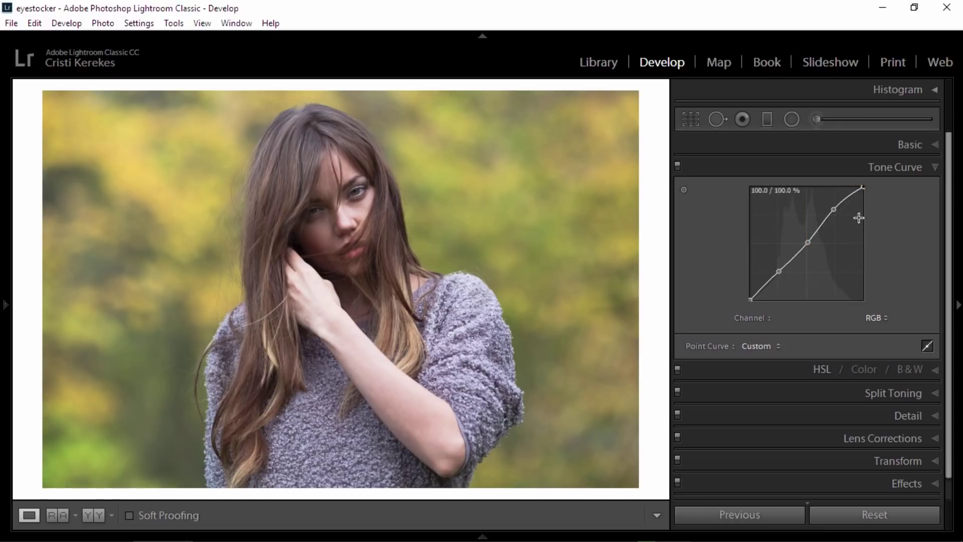
mouse_move(834, 209)
left_mouse_down()
mouse_move(840, 254)
mouse_move(841, 218)
left_mouse_up()
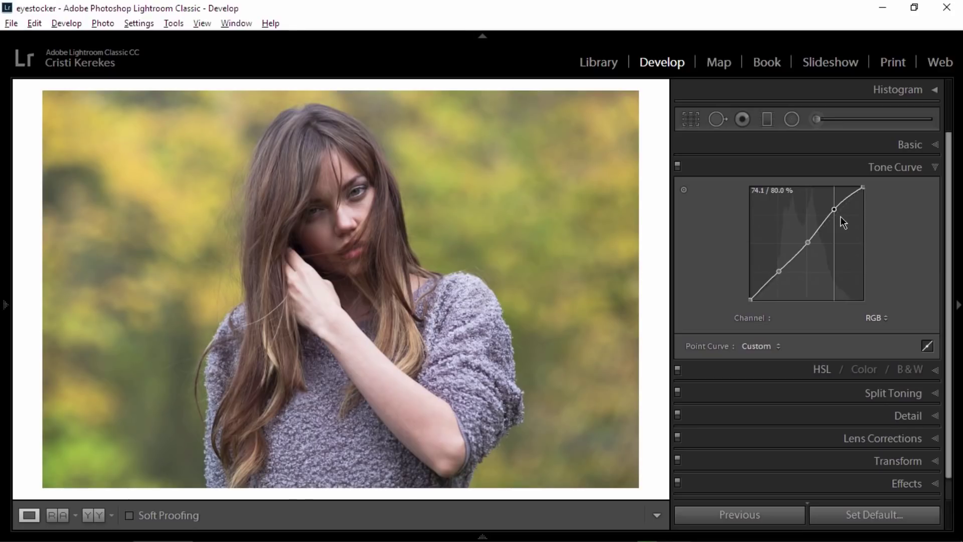
left_click(778, 274)
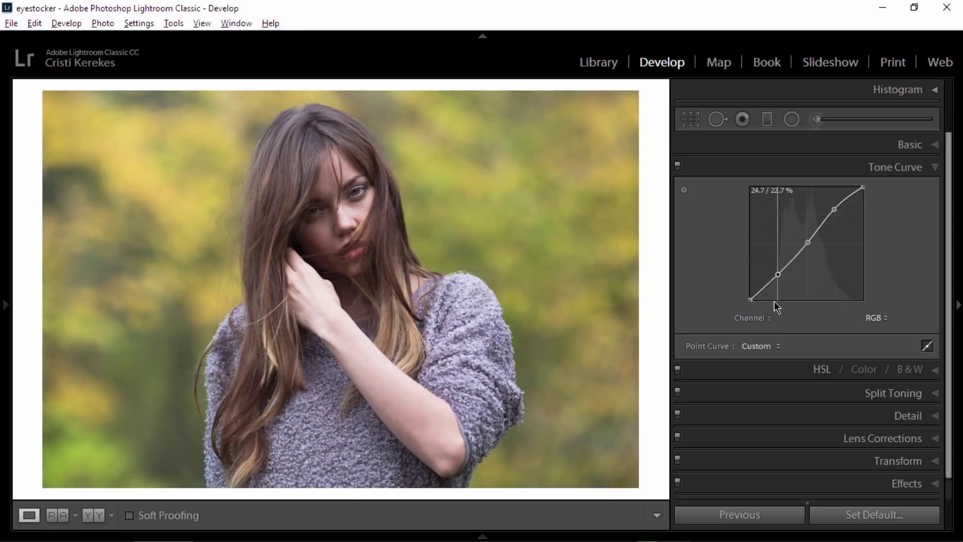
mouse_move(776, 314)
left_mouse_down()
mouse_move(779, 367)
mouse_move(776, 356)
left_mouse_up()
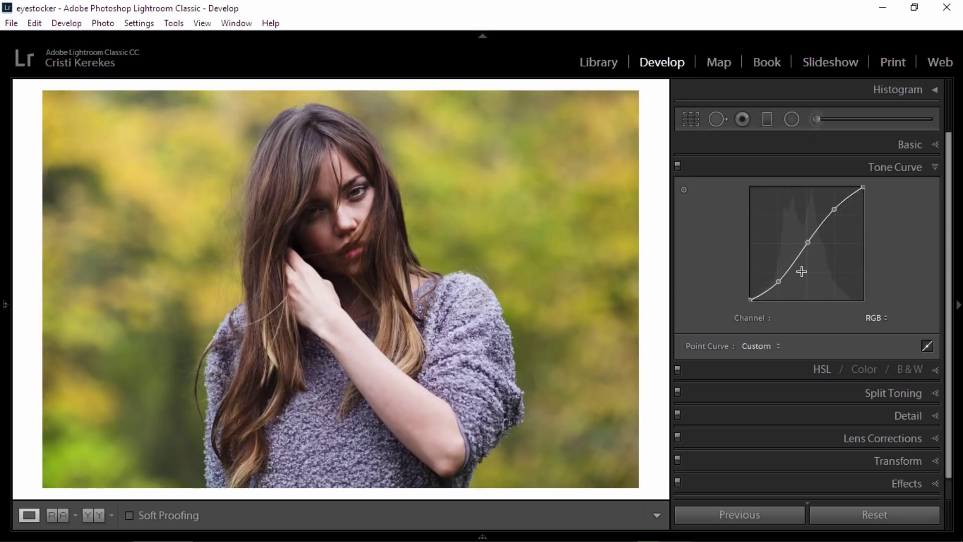
left_click_drag(779, 285, 780, 285)
Zoom in on the face, lift the curve's black point slightly, then return to the full portrait.
left_click(288, 243)
left_click_drag(412, 253, 434, 252)
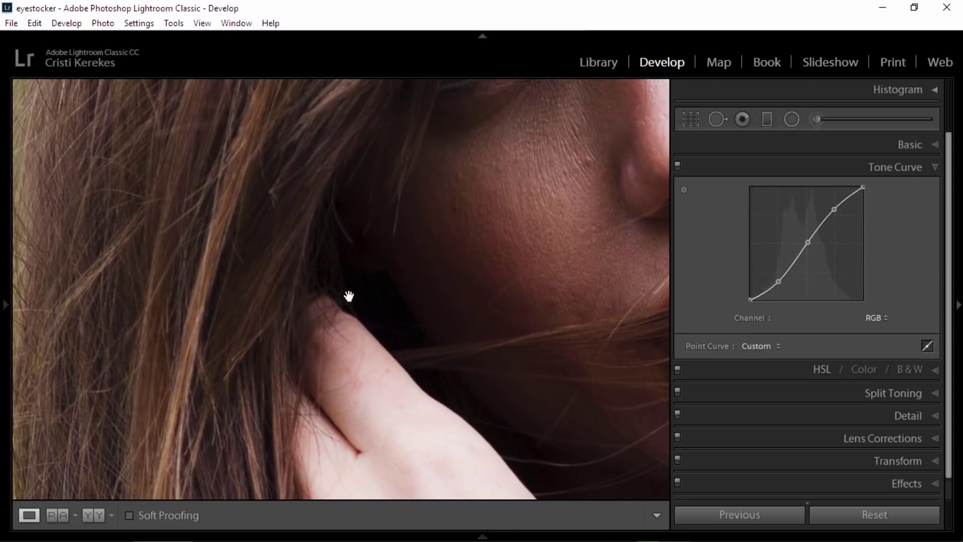
mouse_move(751, 299)
key("alt")
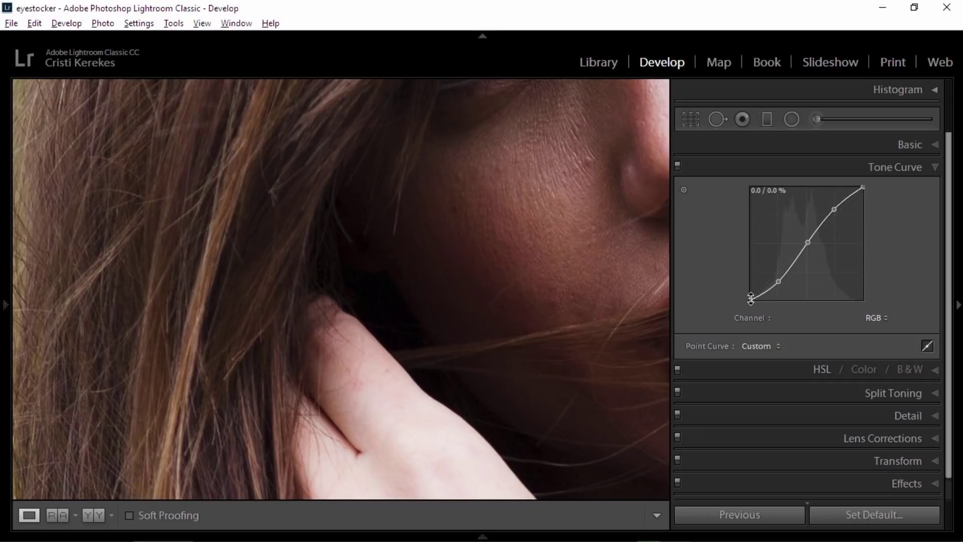
left_click_drag(750, 299, 721, 200)
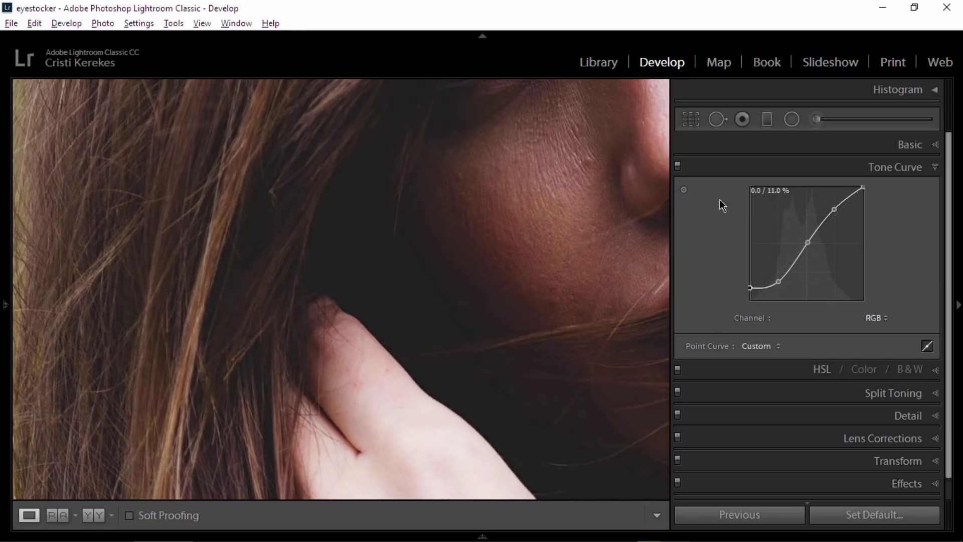
mouse_move(721, 201)
left_mouse_down()
mouse_move(720, 254)
mouse_move(710, 215)
left_mouse_up()
left_click(389, 320)
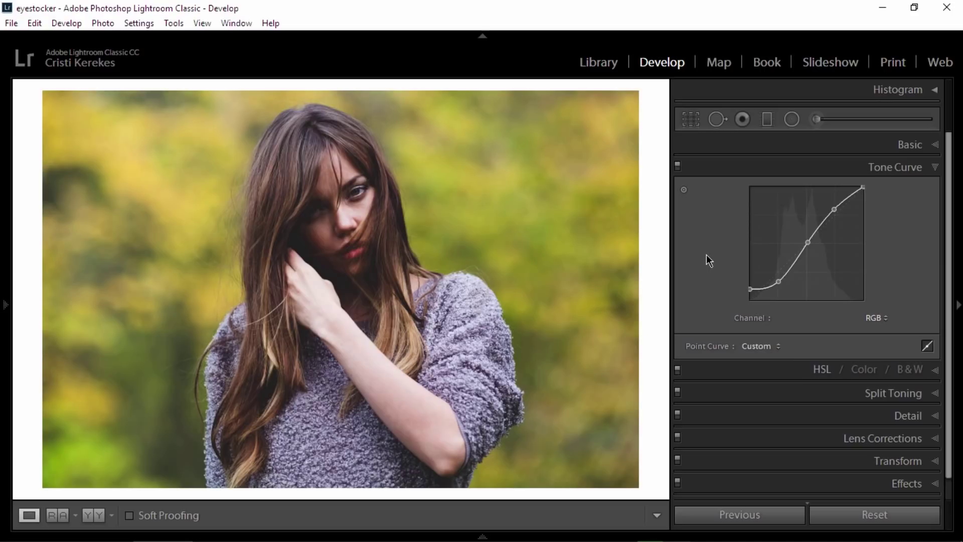
key("backslash")
key("backslash")
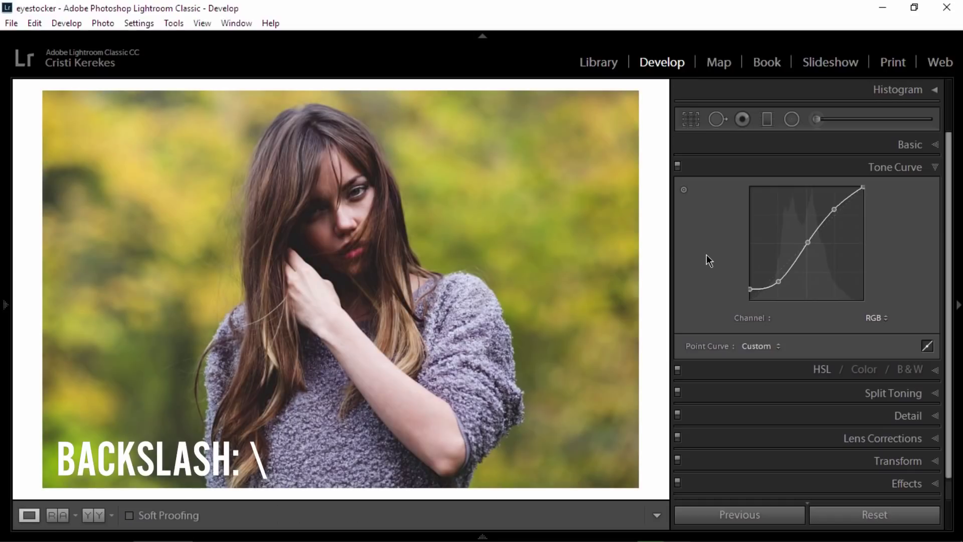
key("backslash")
key("backslash")
key("backslash")
key("backslash")
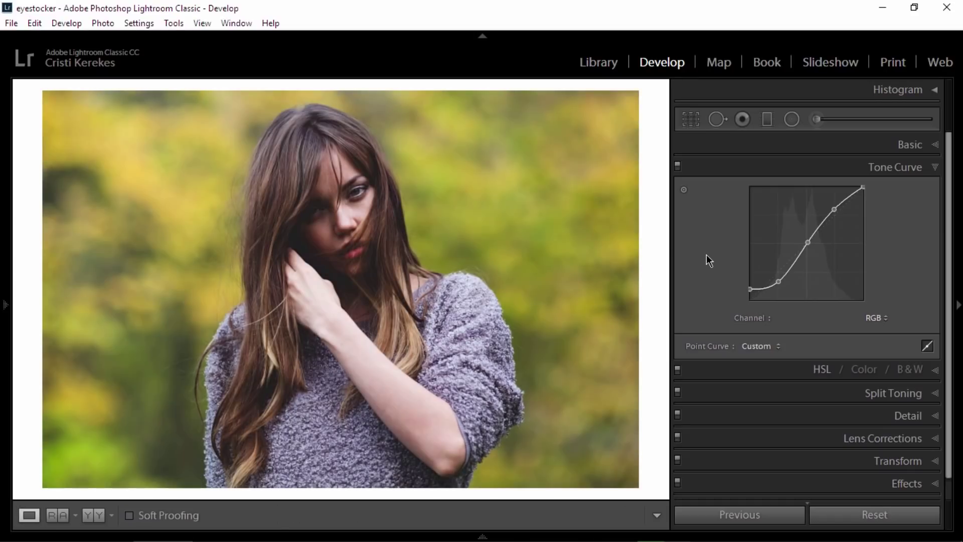
key("backslash")
key("backslash")
mouse_move(750, 288)
left_mouse_down()
mouse_move(717, 202)
mouse_move(724, 291)
left_mouse_up()
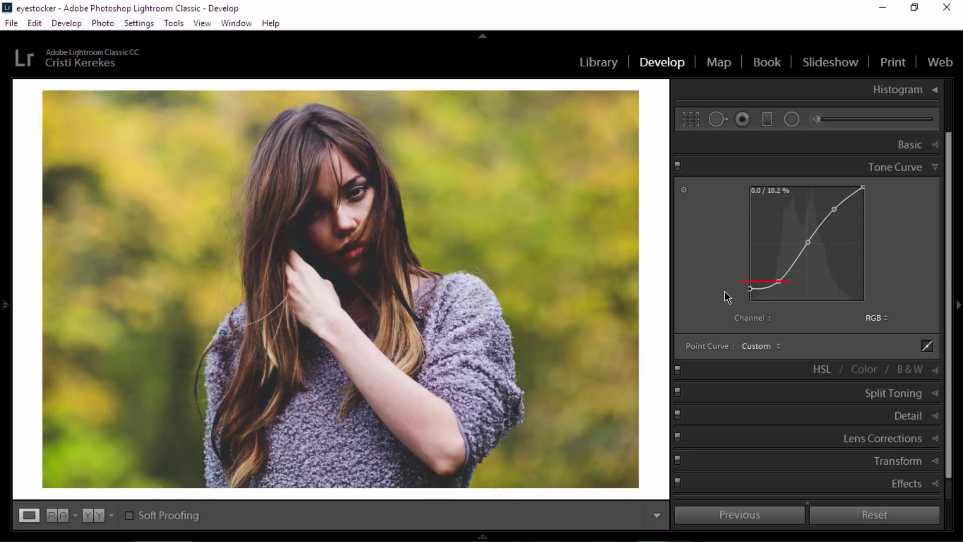
key("ctrl+z")
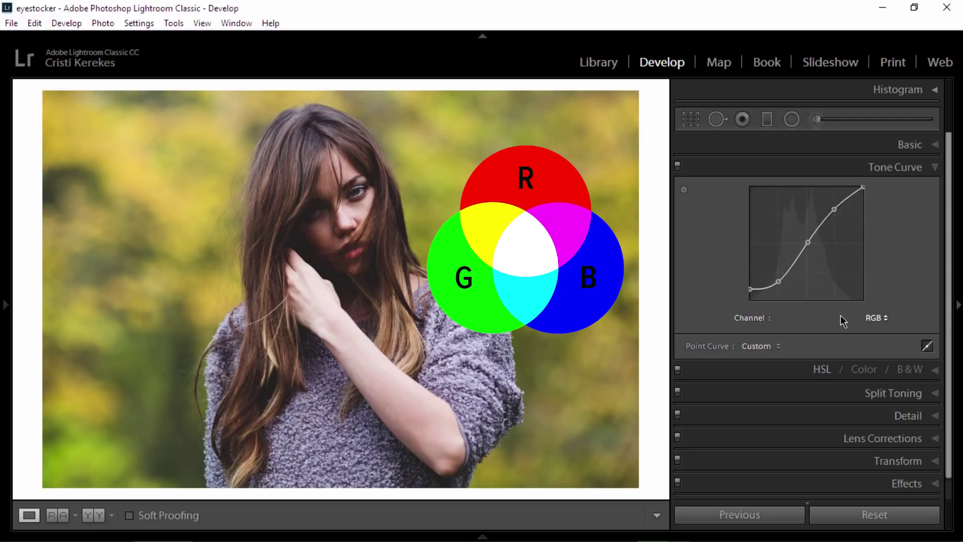
left_click(872, 317)
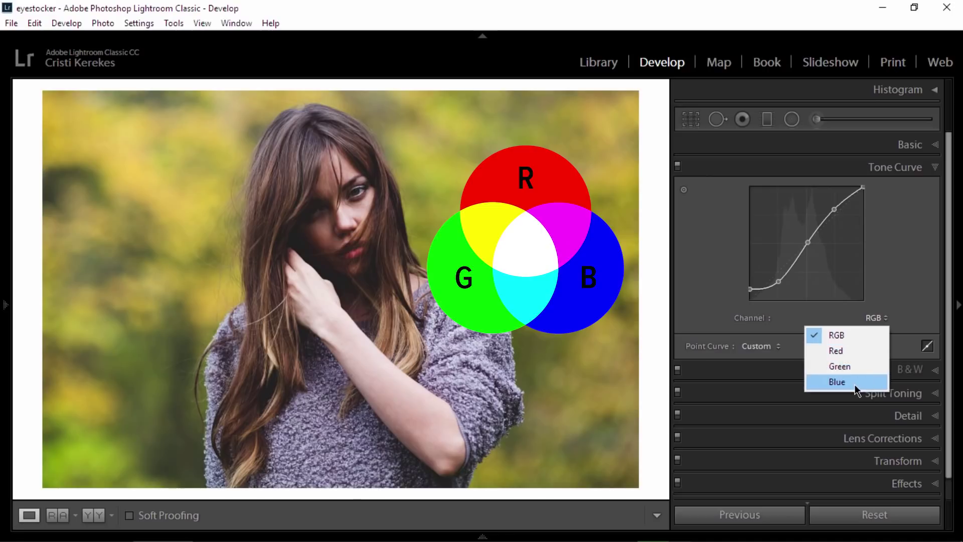
left_click(917, 258)
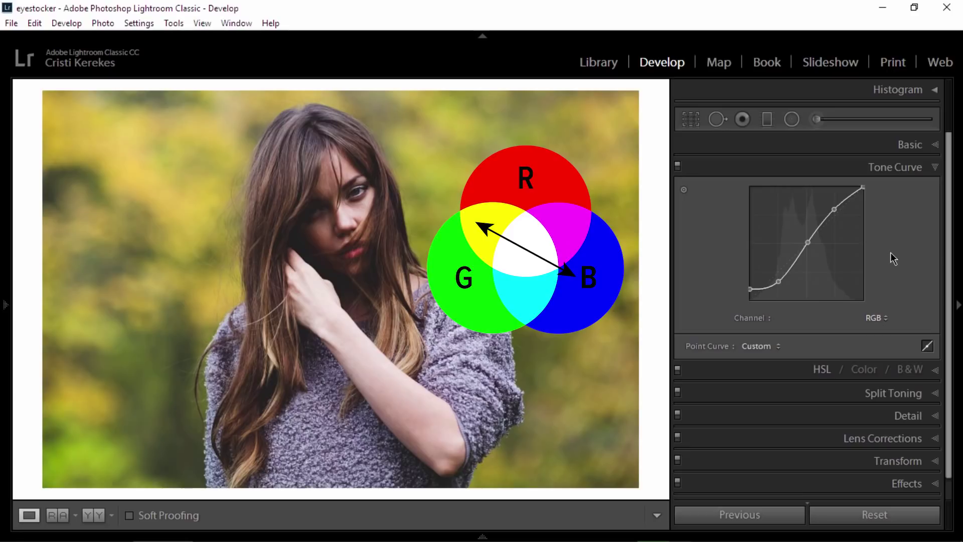
Try a midtone shift on the Red channel curve, then delete the point to straighten it.
left_click(875, 318)
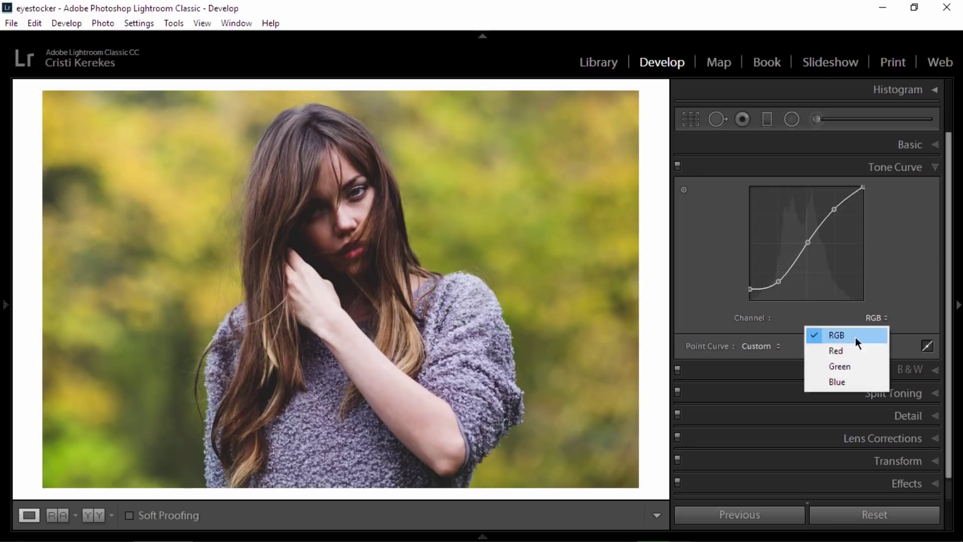
left_click(849, 350)
left_click(807, 244)
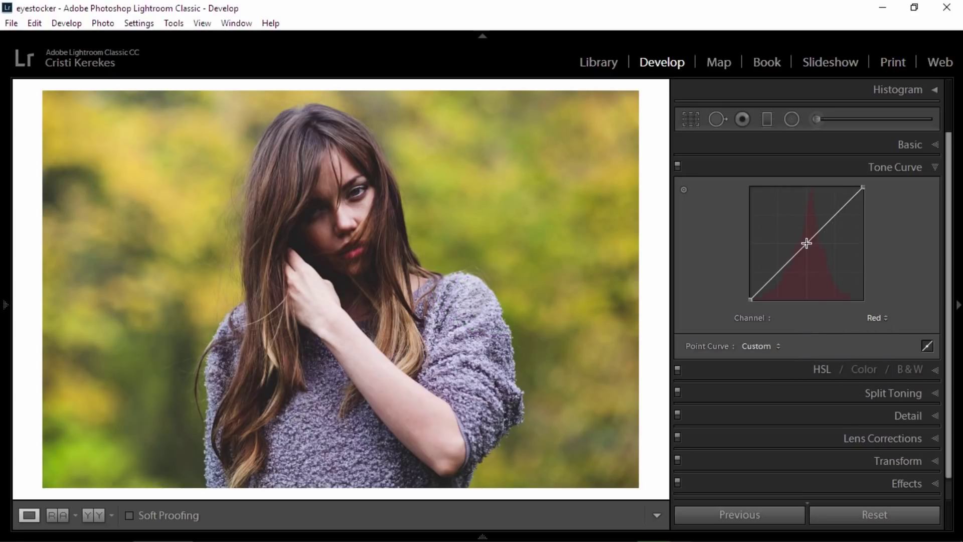
mouse_move(807, 244)
left_mouse_down()
mouse_move(809, 216)
mouse_move(808, 281)
left_mouse_up()
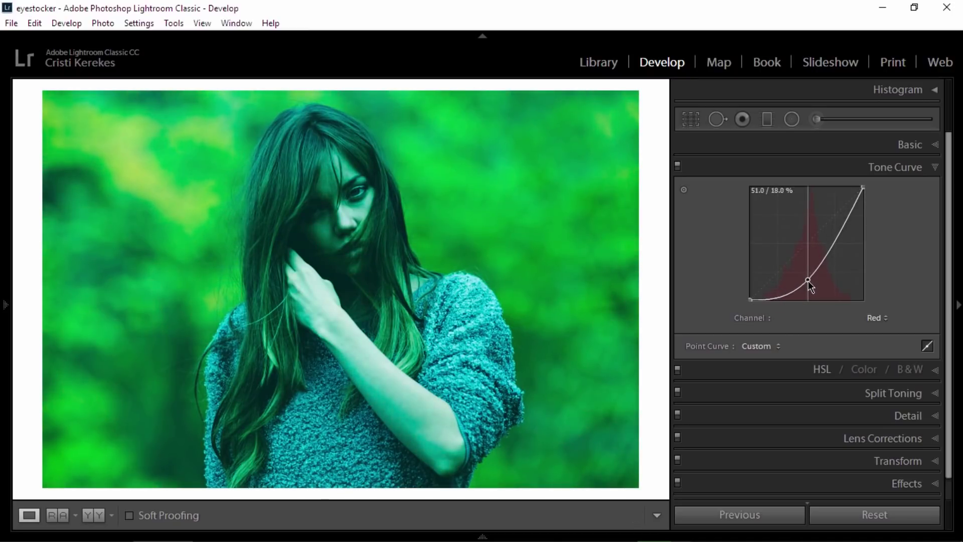
left_click_drag(809, 280, 809, 285)
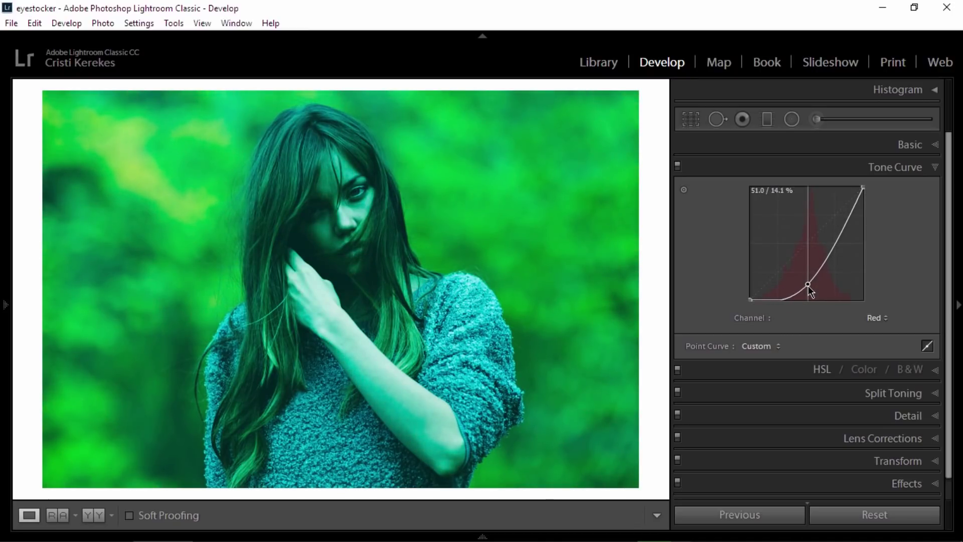
double_click(809, 287)
left_click(877, 318)
Try and remove midtone shifts on the Green and Blue curves, ending on the Blue channel.
left_click(848, 367)
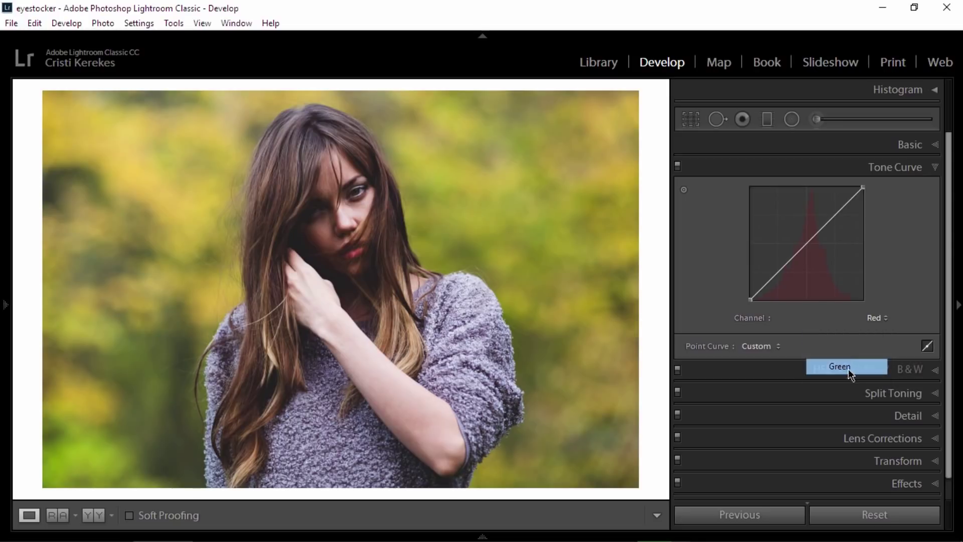
mouse_move(809, 239)
left_mouse_down()
mouse_move(805, 212)
mouse_move(808, 272)
left_mouse_up()
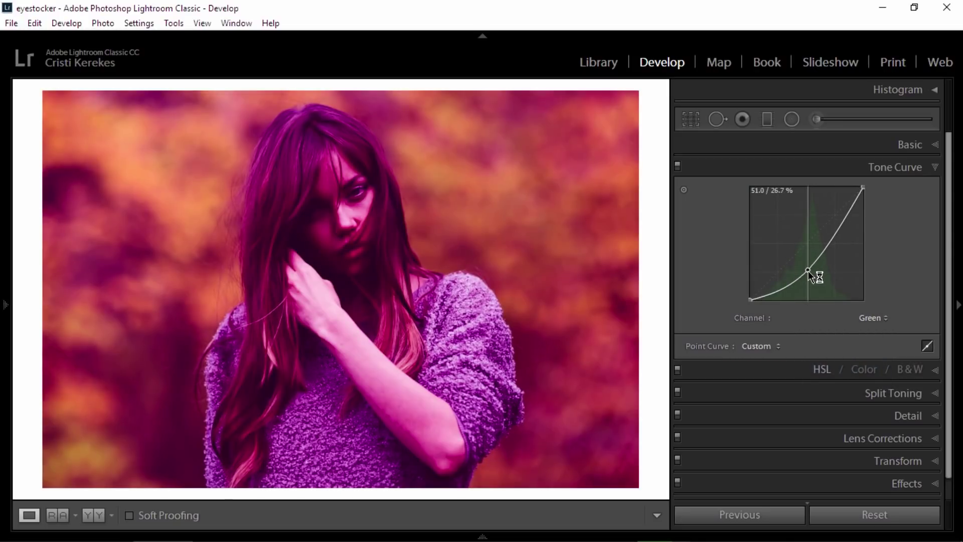
double_click(809, 271)
left_click(871, 318)
left_click(844, 381)
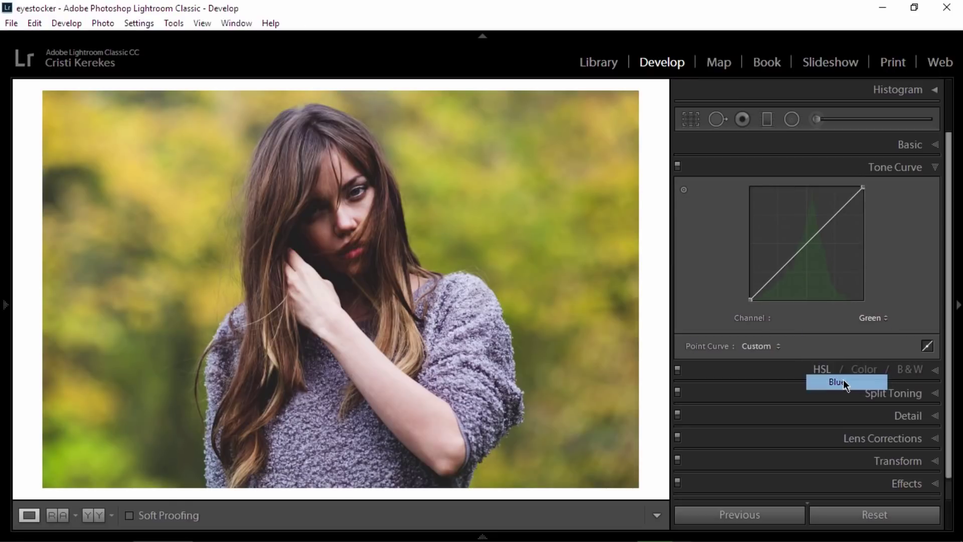
mouse_move(806, 242)
left_mouse_down()
mouse_move(810, 225)
mouse_move(807, 284)
left_mouse_up()
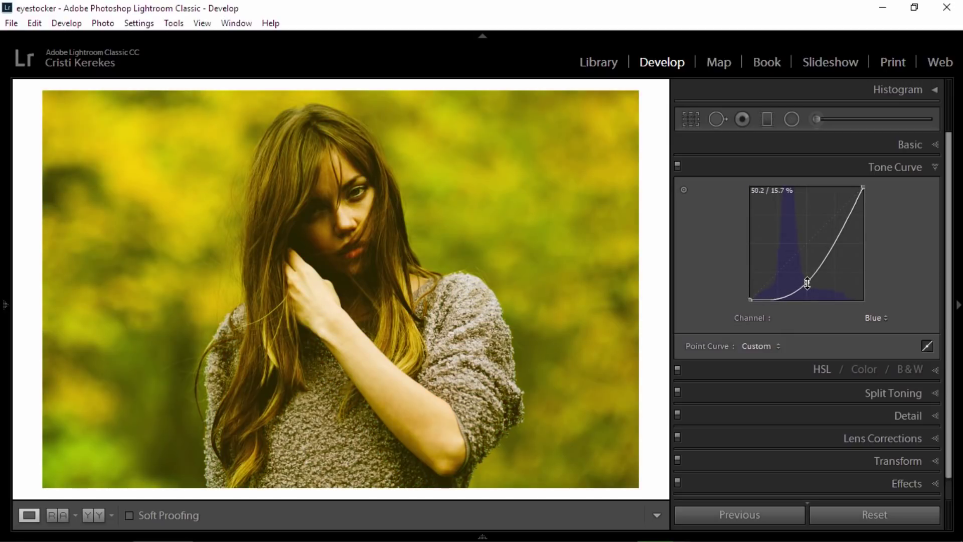
double_click(807, 283)
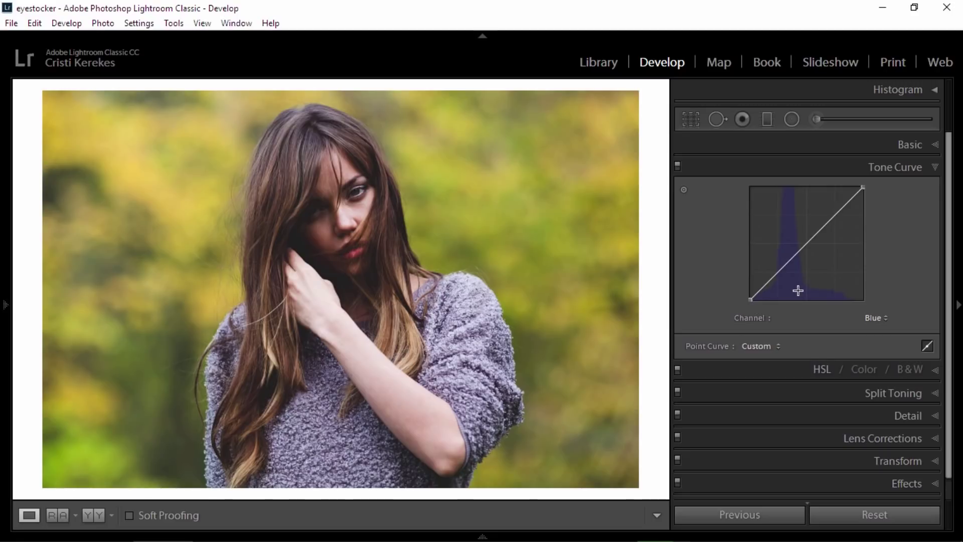
Switch the curve to the Red channel and add highlight, midtone and shadow points.
left_click(873, 319)
left_click(857, 348)
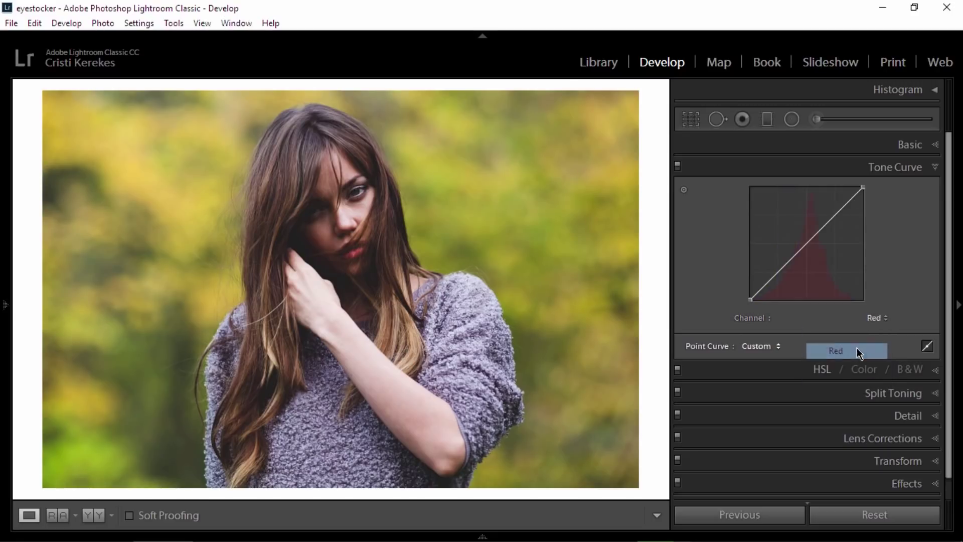
key("alt")
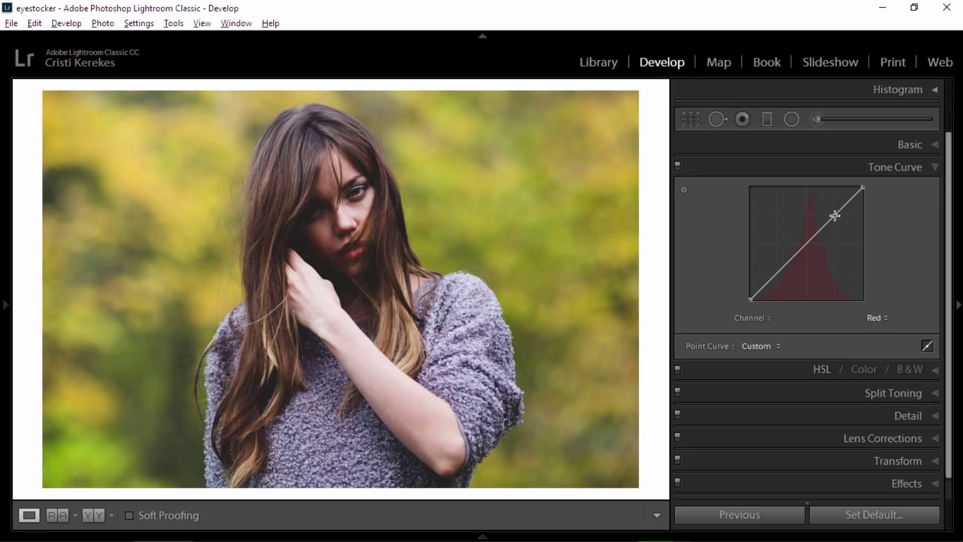
left_click(836, 214)
left_click(806, 243)
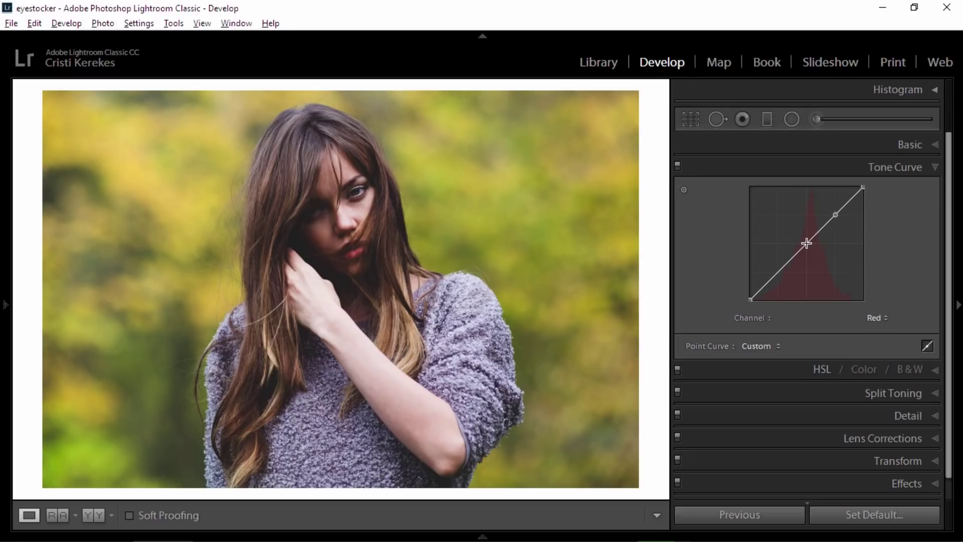
left_click(779, 272)
Raise the red shadow point, dip the red midtones, and toggle Before/After to compare.
left_click(779, 272)
left_click_drag(779, 272, 776, 232)
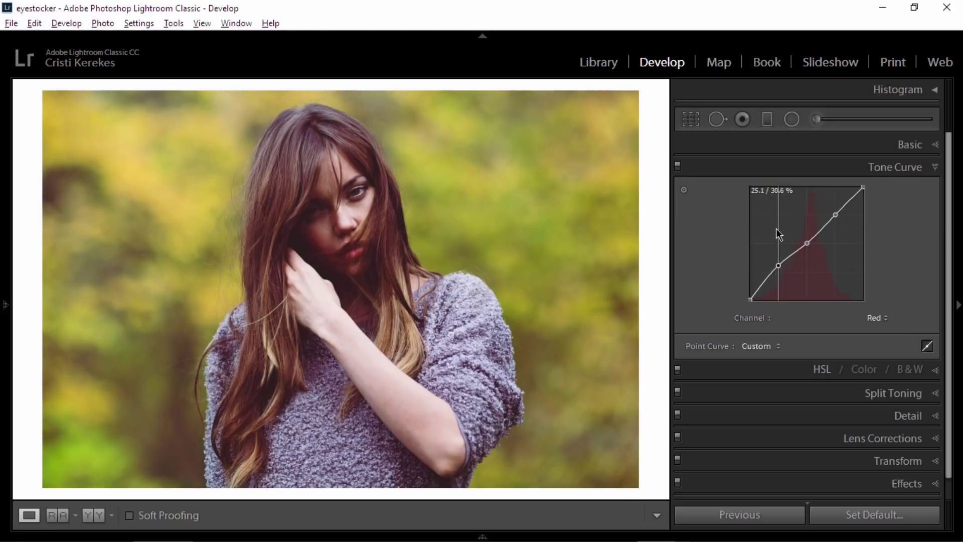
mouse_move(777, 232)
left_mouse_down()
mouse_move(778, 256)
mouse_move(779, 239)
left_mouse_up()
left_click_drag(807, 244, 809, 268)
left_click_drag(778, 271, 777, 272)
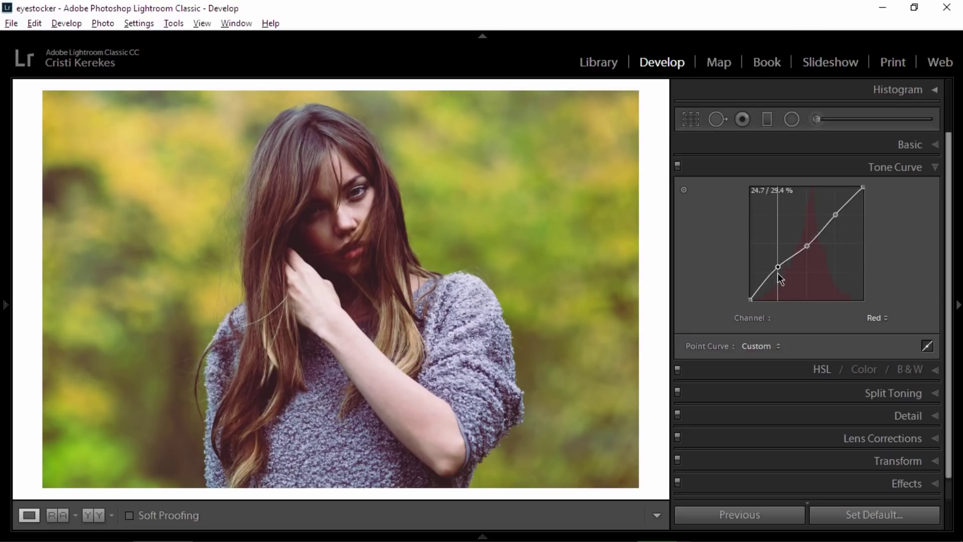
key("backslash")
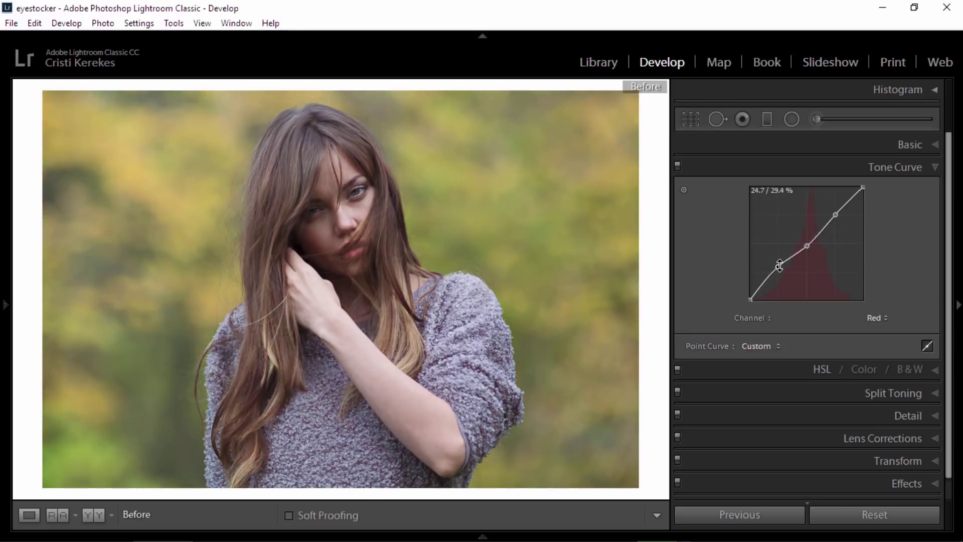
key("backslash")
key("backslash")
key("backslash")
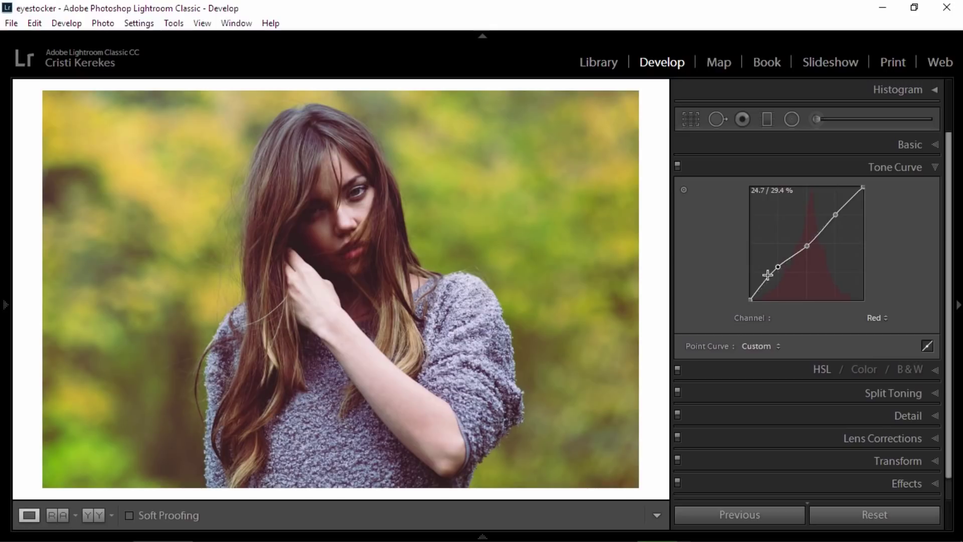
On the Green channel, add highlight, midtone and shadow points, then lower the shadow point slightly.
left_click(873, 320)
left_click(840, 366)
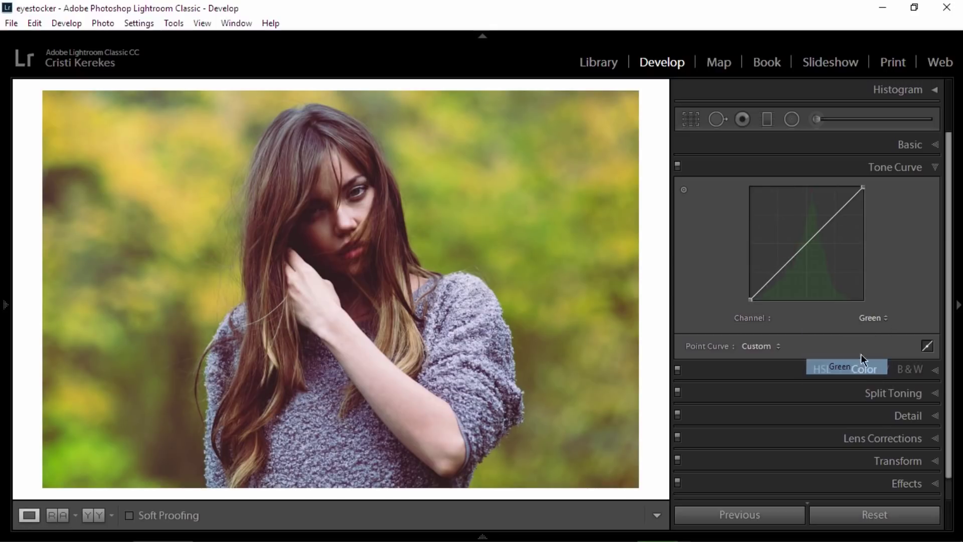
left_click(835, 215)
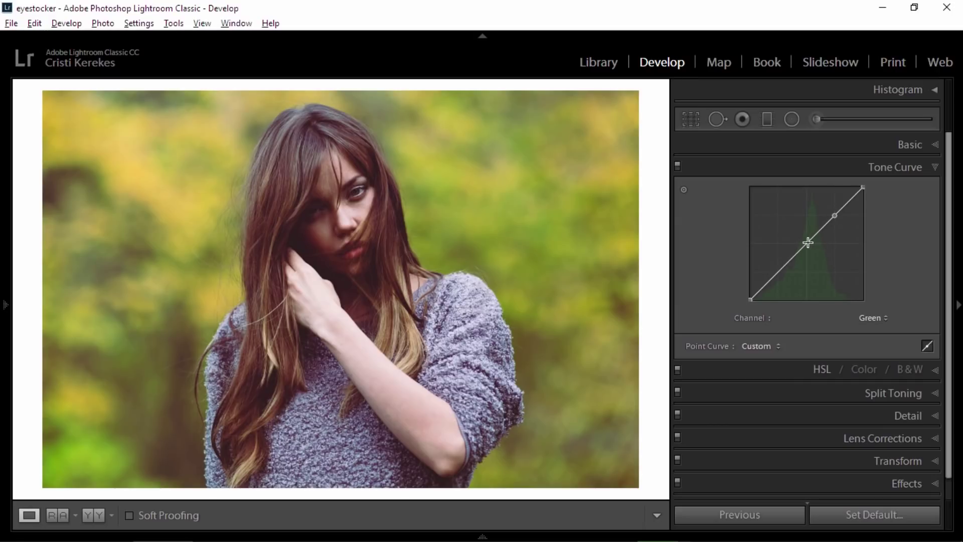
left_click(808, 242)
left_click(778, 271)
key("alt")
mouse_move(779, 272)
left_mouse_down()
mouse_move(782, 314)
mouse_move(782, 292)
left_mouse_up()
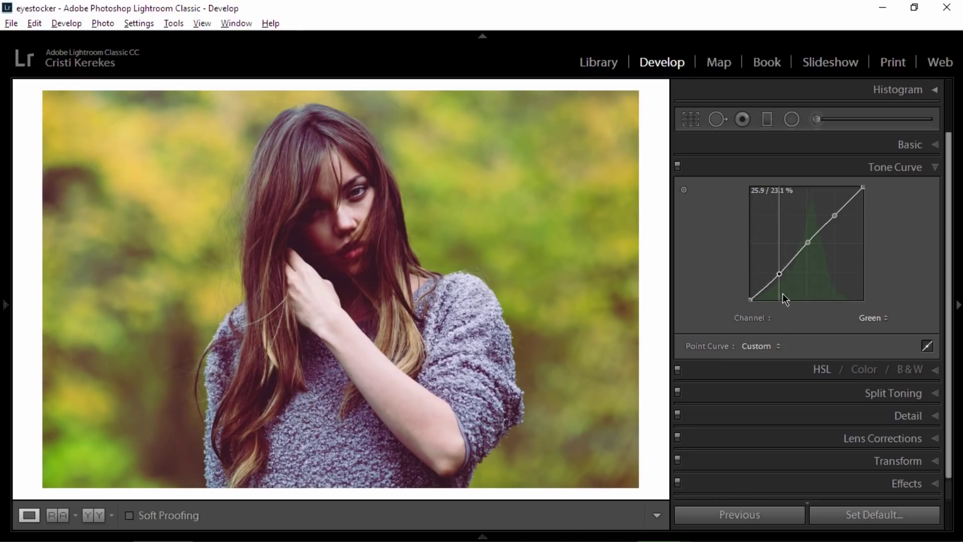
left_click_drag(782, 294, 784, 292)
On the Blue channel, add points, lower the highlight point, and lift the shadow and black points.
left_click(871, 318)
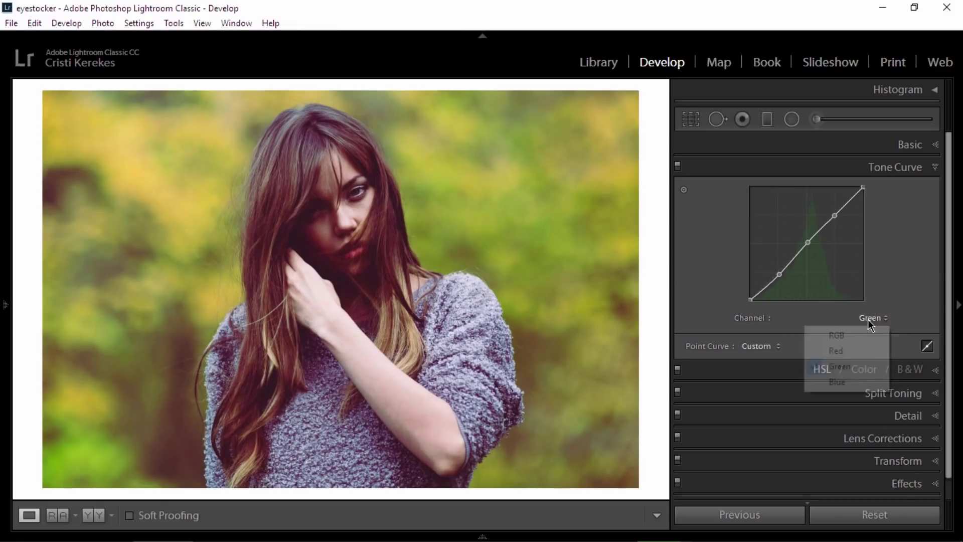
left_click(837, 382)
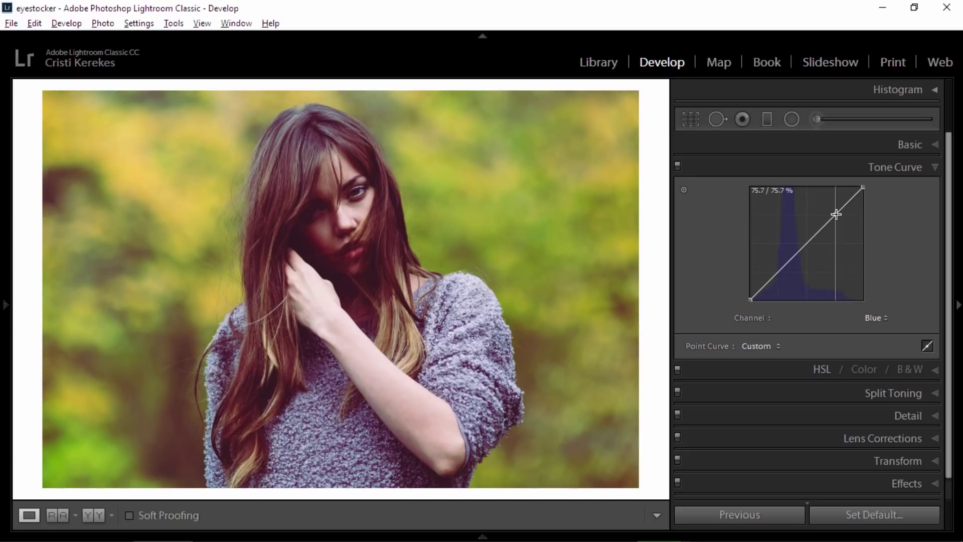
left_click(809, 243)
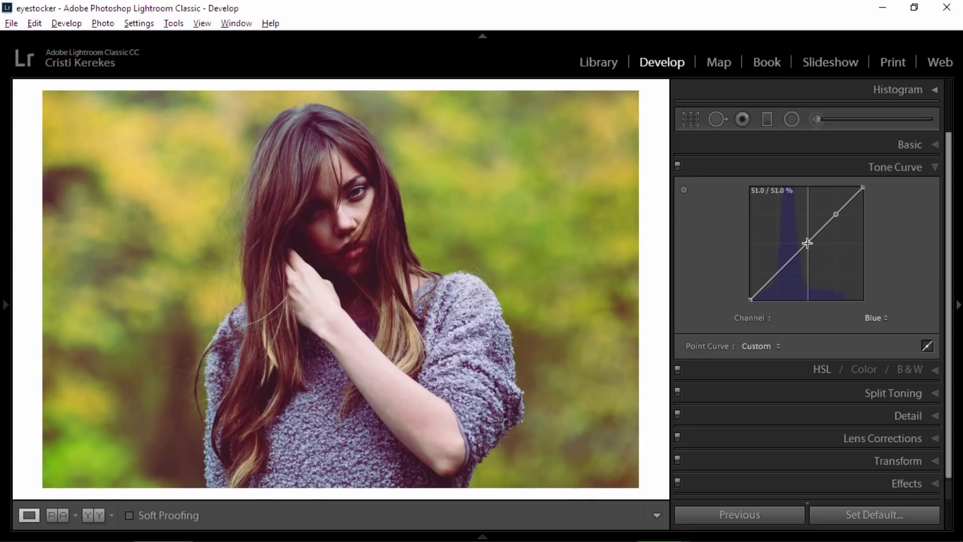
left_click(779, 270)
left_click(837, 215)
mouse_move(839, 234)
left_mouse_down()
mouse_move(844, 259)
mouse_move(844, 238)
left_mouse_up()
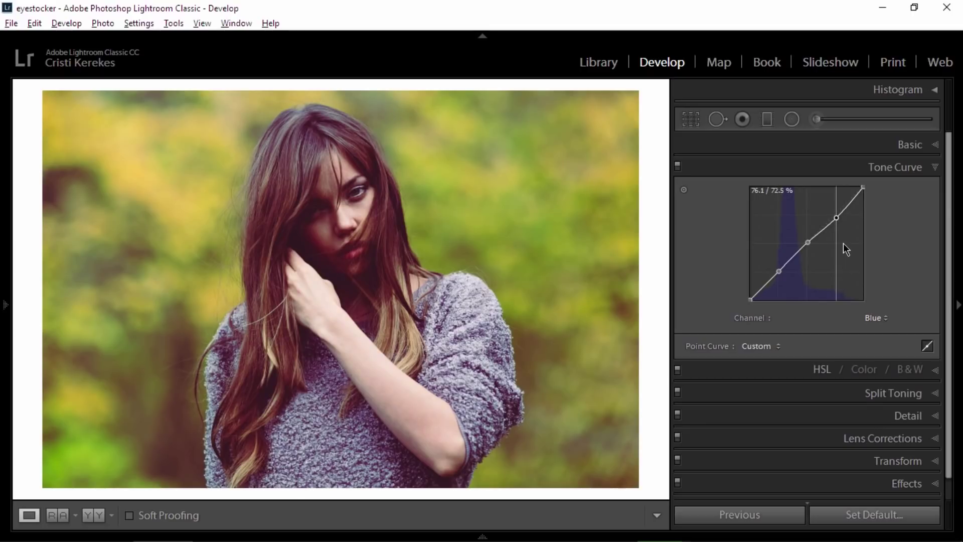
left_click_drag(779, 270, 779, 249)
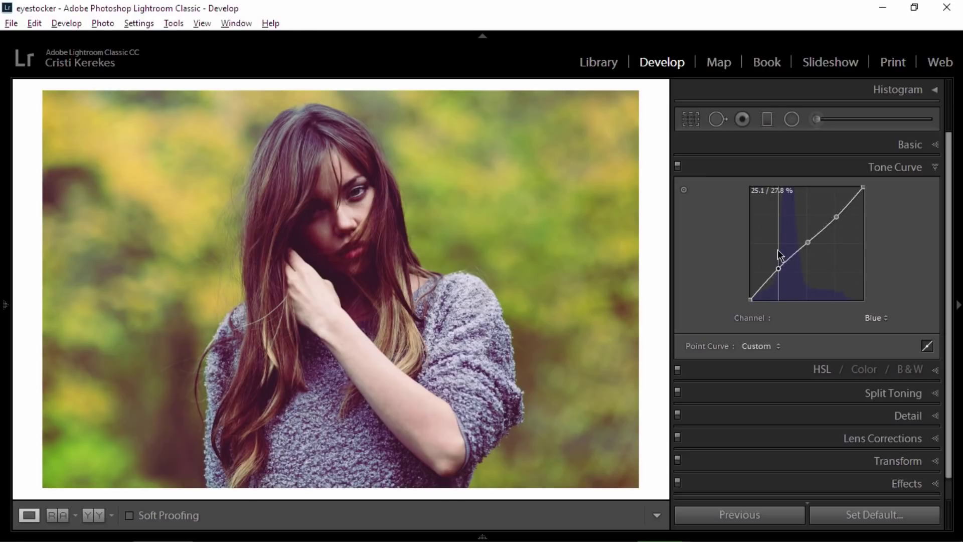
left_click_drag(777, 240, 777, 246)
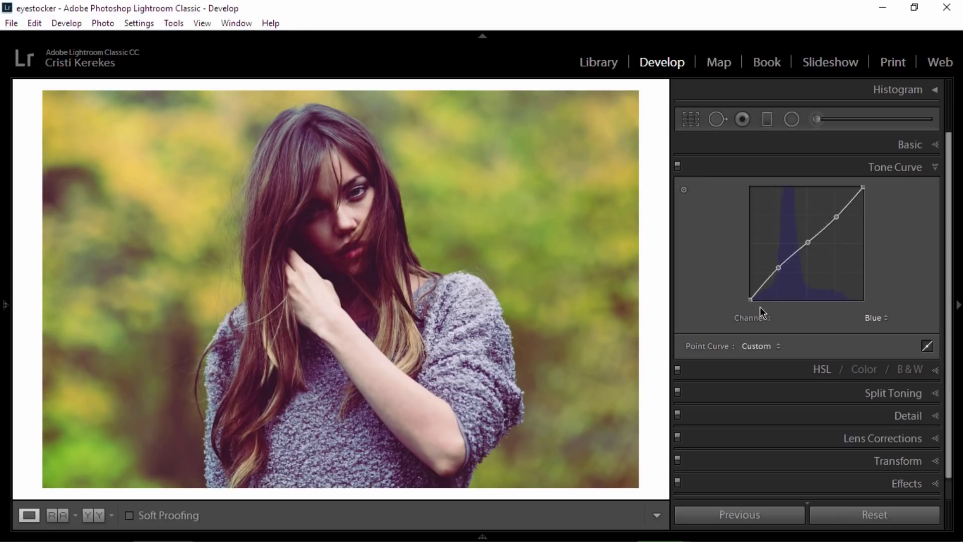
mouse_move(750, 299)
left_mouse_down()
mouse_move(746, 288)
mouse_move(748, 304)
mouse_move(746, 298)
left_mouse_up()
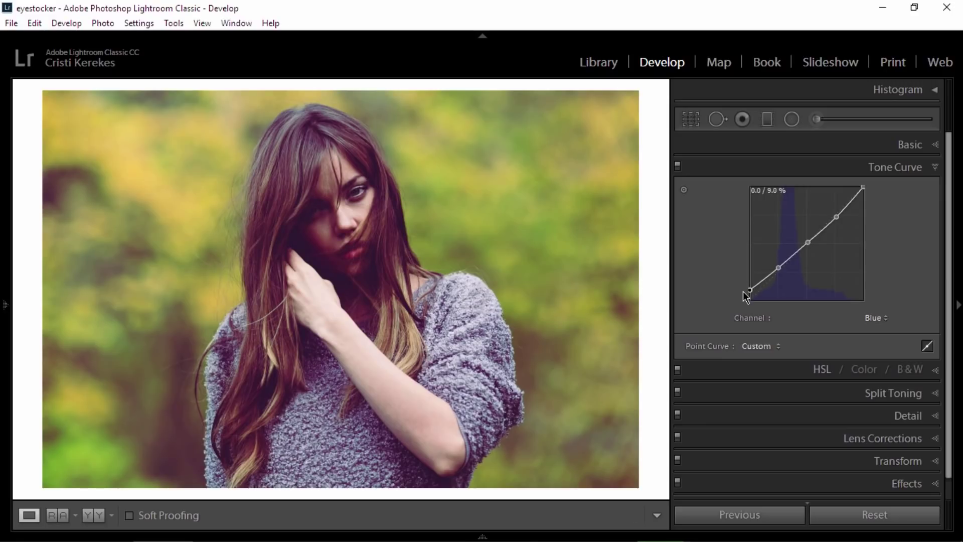
Switch the curve view back to Green and toggle Before/After to compare with the original.
left_click(873, 318)
left_click(857, 366)
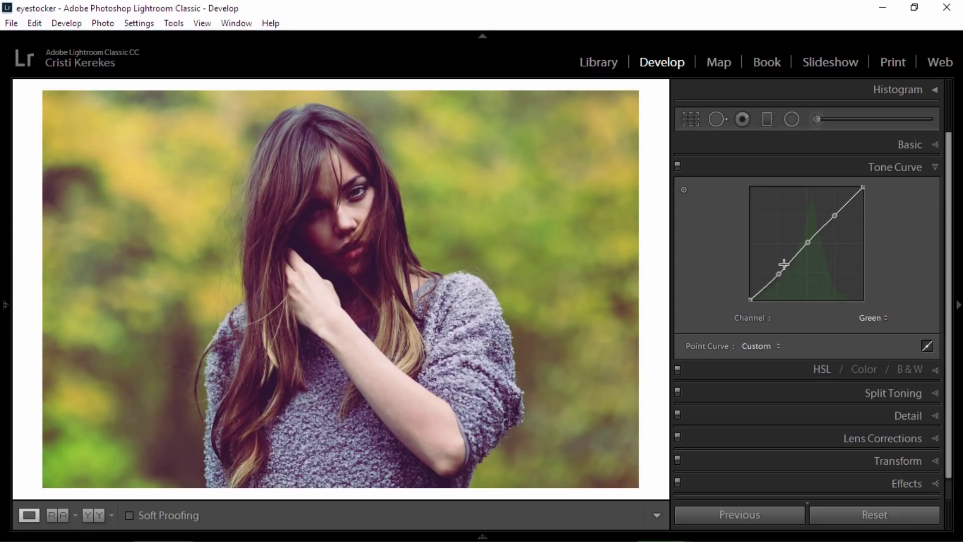
key("backslash")
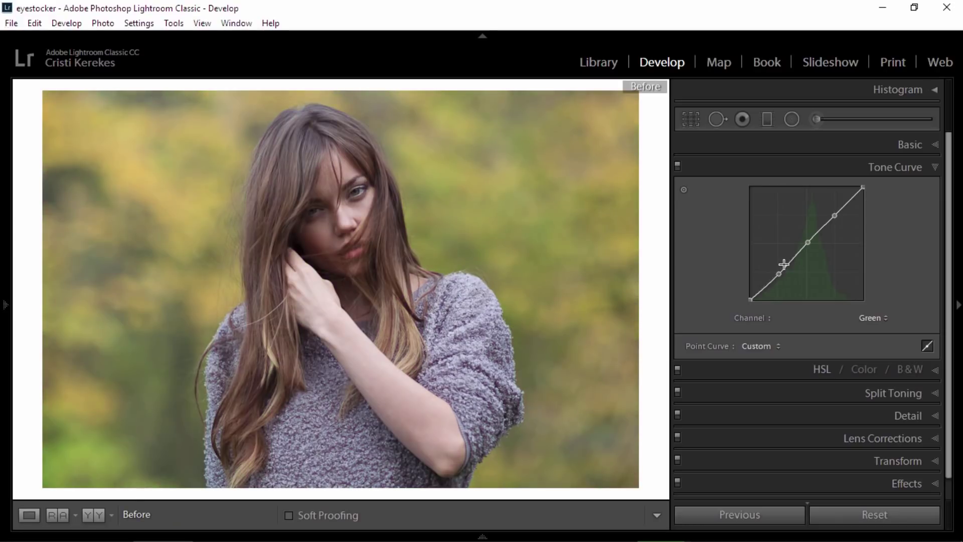
key("backslash")
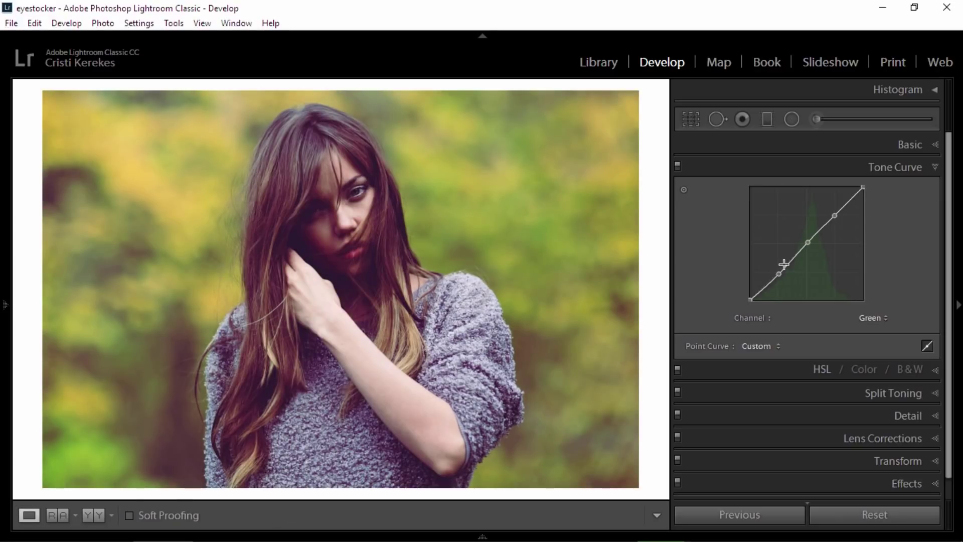
key("backslash")
key("backslash")
Expand Effects, set the vignette amount to -10 and the grain amount to 50.
left_click(853, 484)
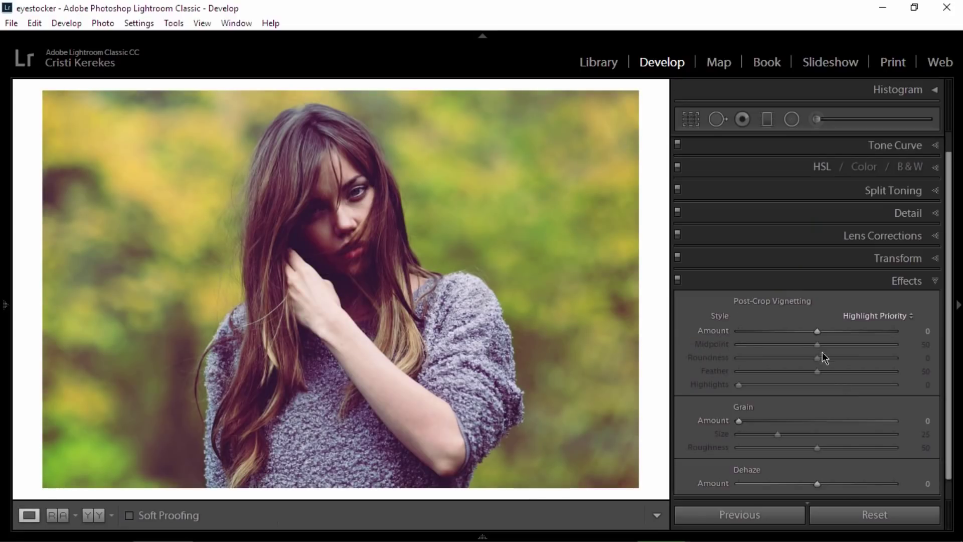
left_click_drag(817, 331, 811, 332)
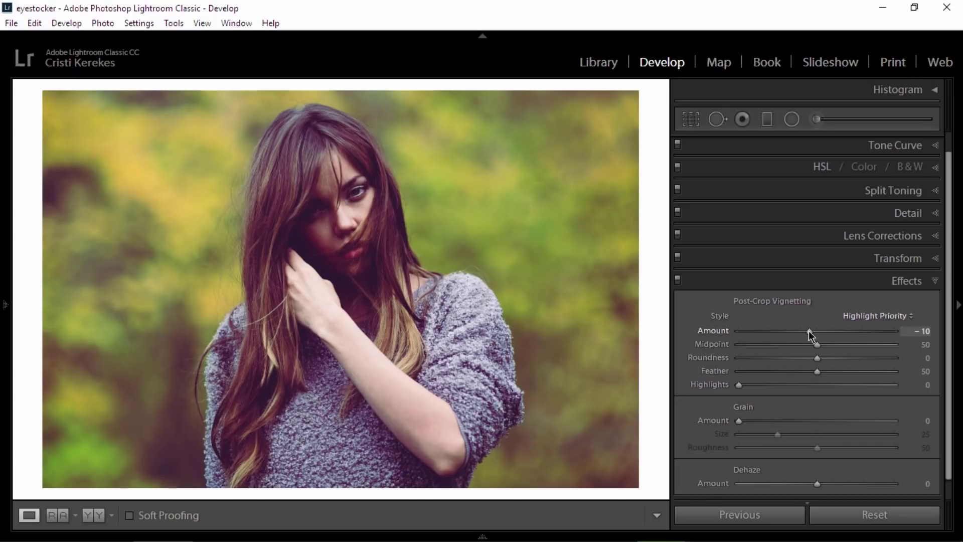
left_click_drag(740, 420, 814, 433)
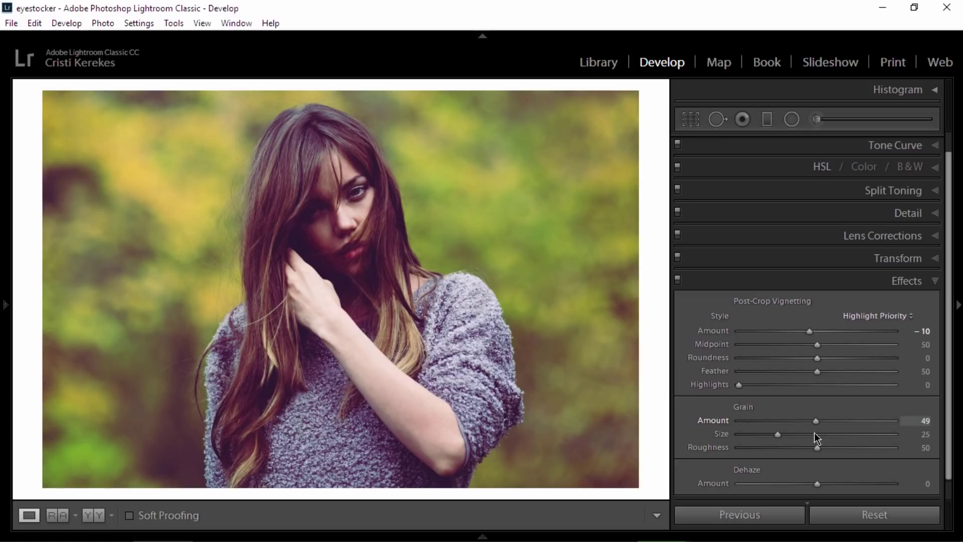
key("Up")
Set Grain Size to 30 and hide the left panel.
key("F7")
key("0")
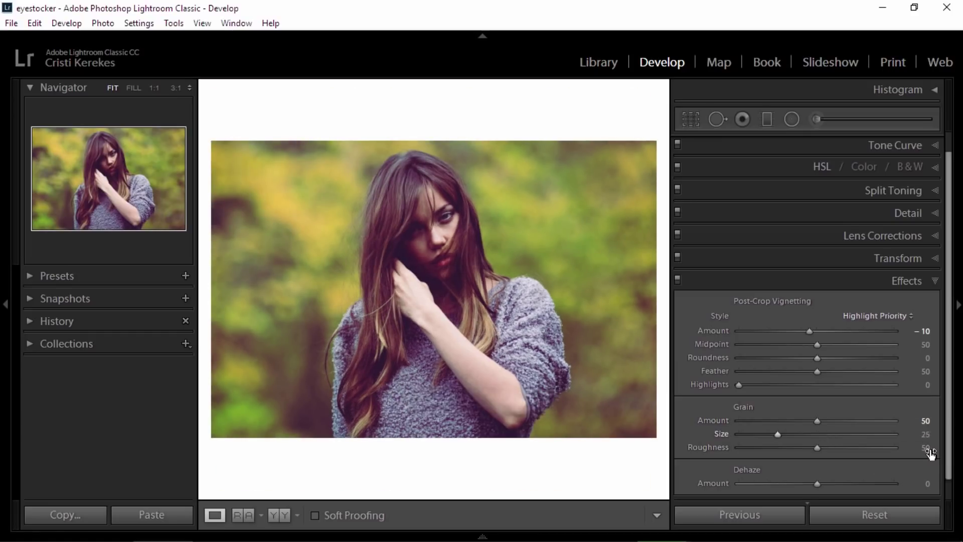
left_click(922, 435)
type("30")
key("Return")
key("F7")
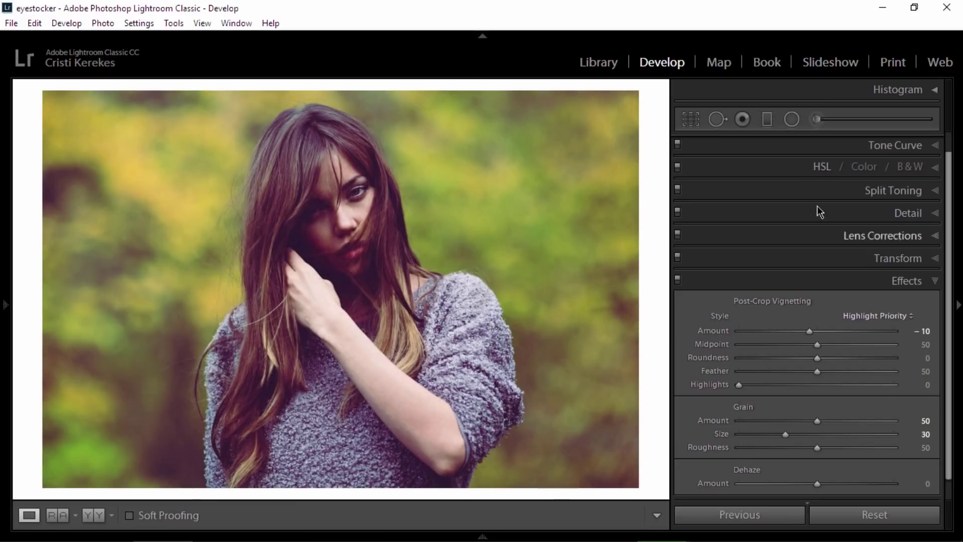
scroll(819, 211, "up", 1)
Expand the Basic panel, drop Saturation to -10, and compare with the original photo.
left_click(817, 147)
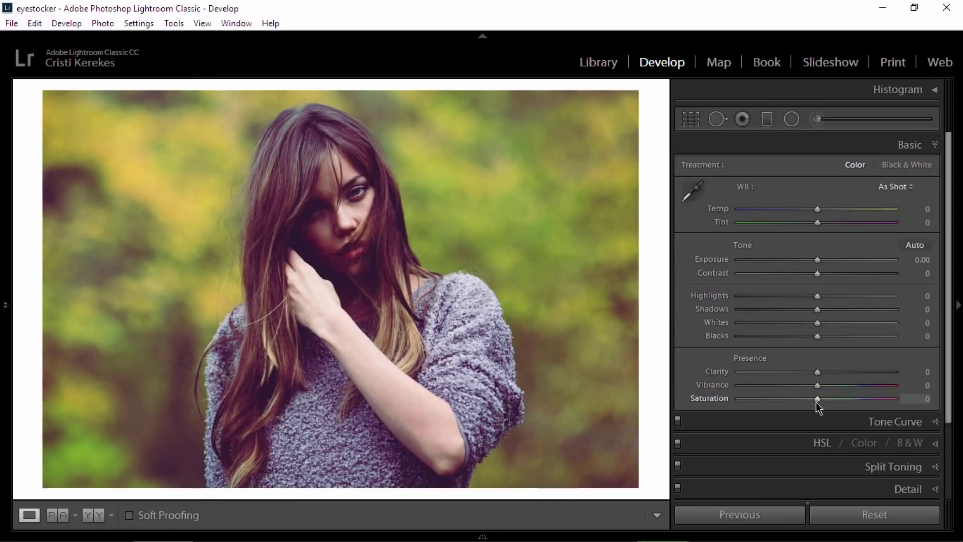
left_click_drag(809, 400, 808, 399)
key("backslash")
key("backslash")
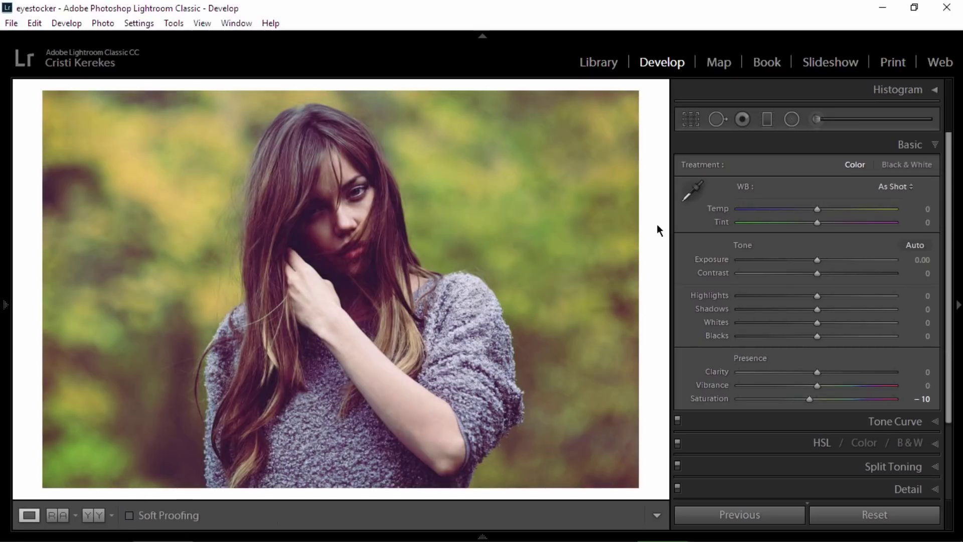